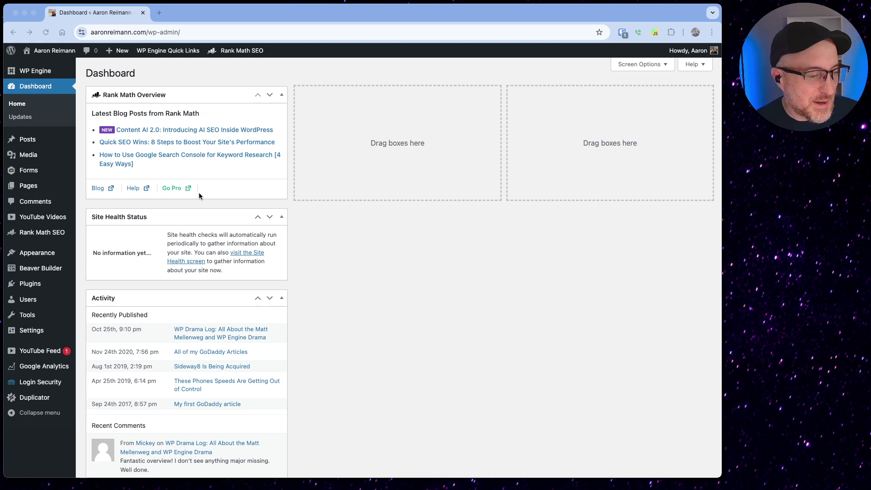
Step: Go from Installed Plugins to Duplicator's Backups page, showing the 109.98MB backup from 2024-10-31
{"action": "left_click", "coordinate": [136, 208]}
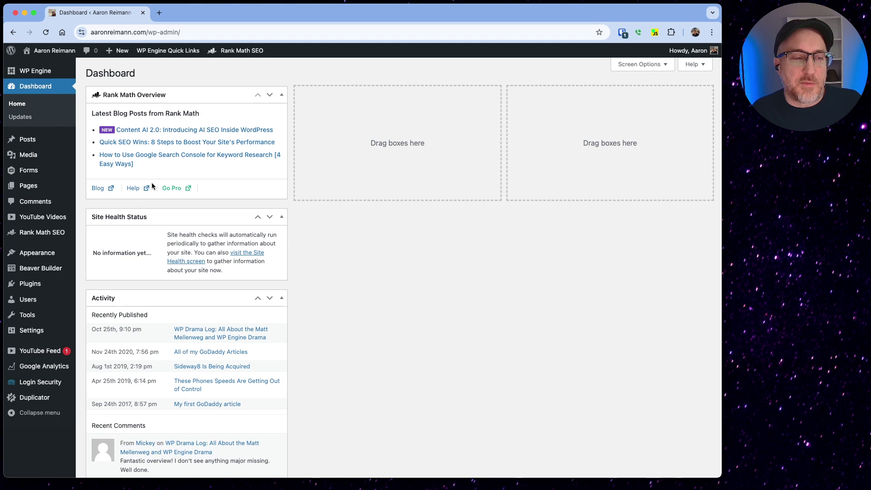
{"action": "mouse_move", "coordinate": [63, 144]}
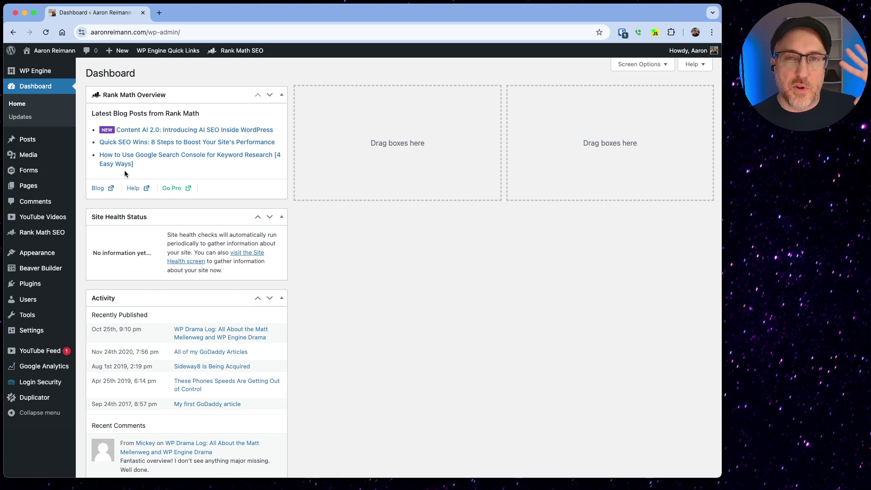
{"action": "mouse_move", "coordinate": [55, 262]}
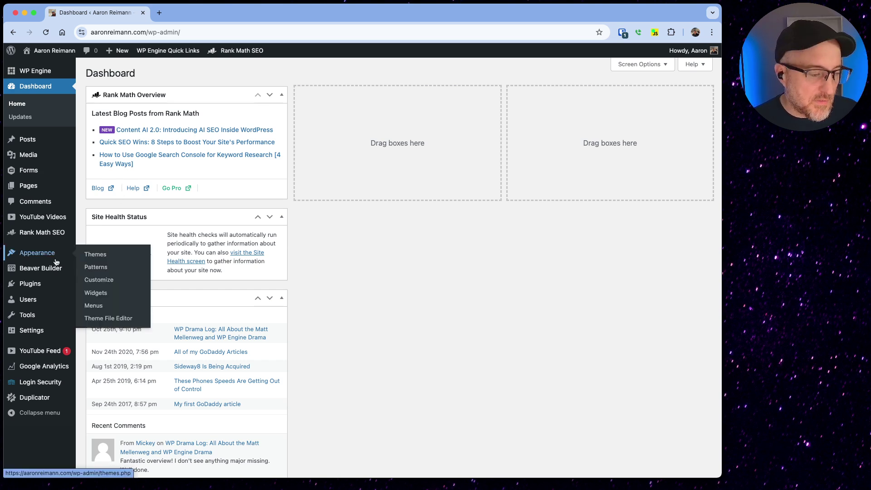
{"action": "mouse_move", "coordinate": [63, 284]}
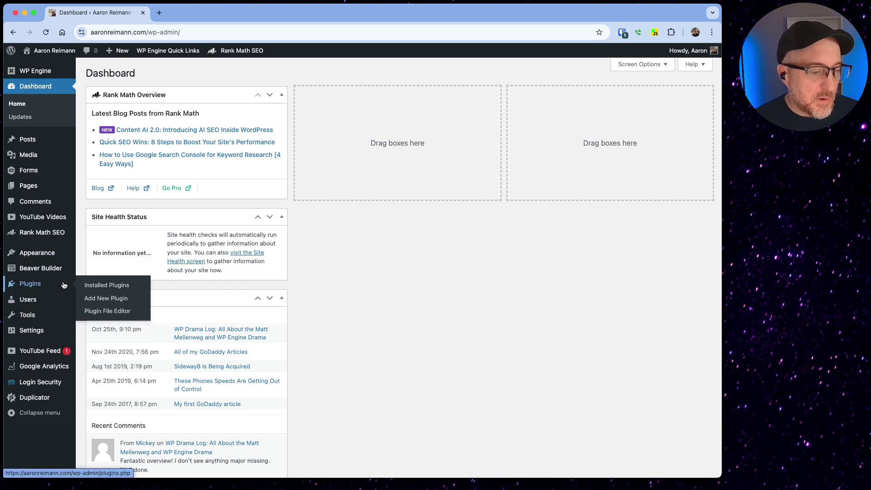
{"action": "left_click", "coordinate": [97, 286]}
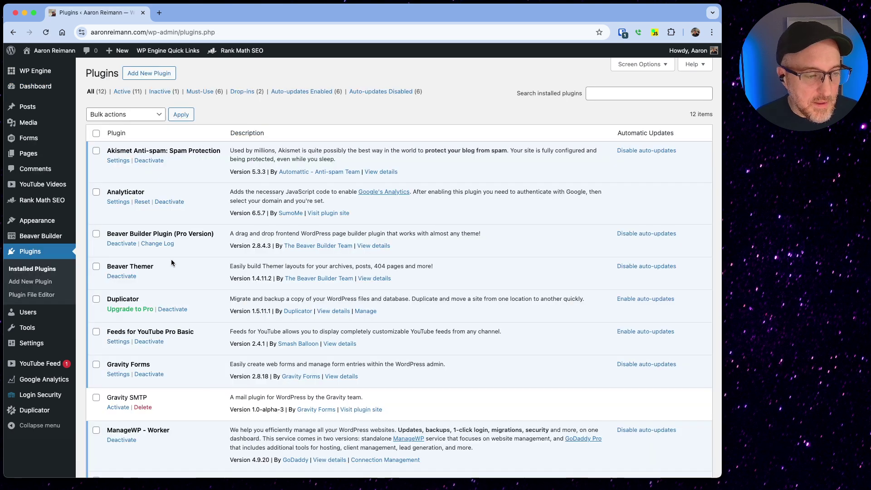
{"action": "scroll", "coordinate": [145, 315], "scroll_direction": "down", "scroll_amount": 1}
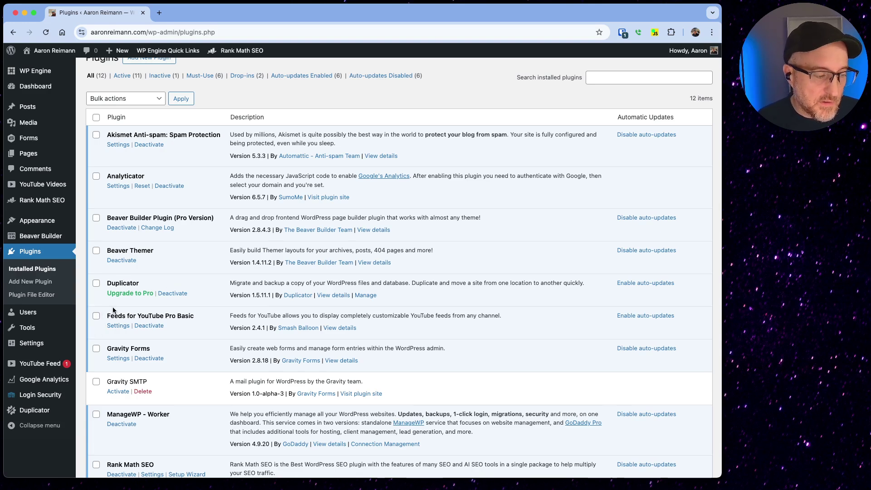
{"action": "mouse_move", "coordinate": [45, 412]}
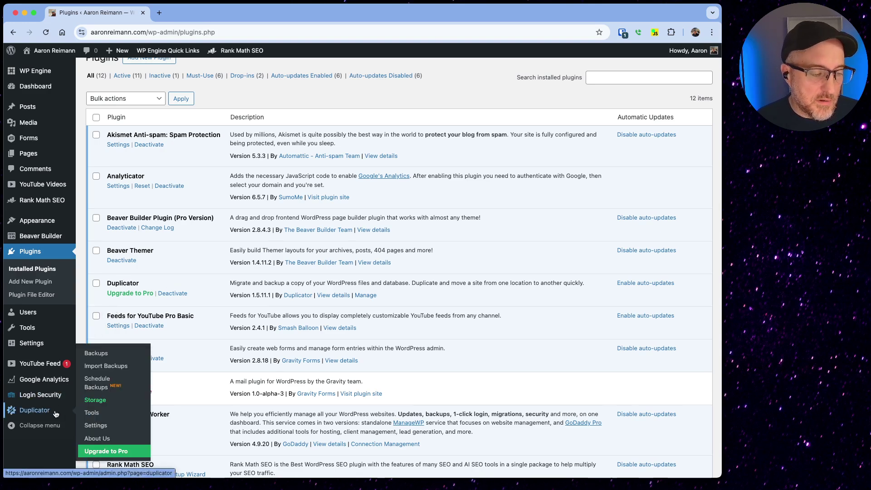
{"action": "left_click", "coordinate": [105, 358]}
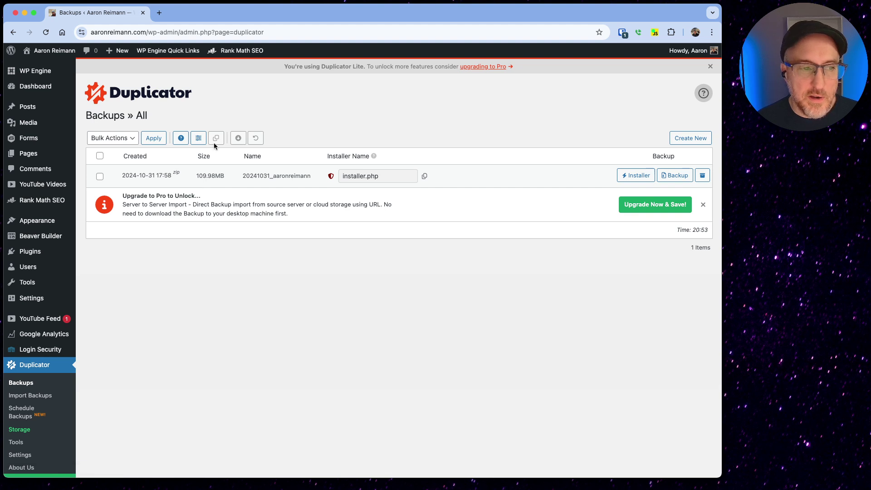
Step: Create a new backup named 20241031_aaronreimann with default storage and run its scan
{"action": "left_click", "coordinate": [694, 139]}
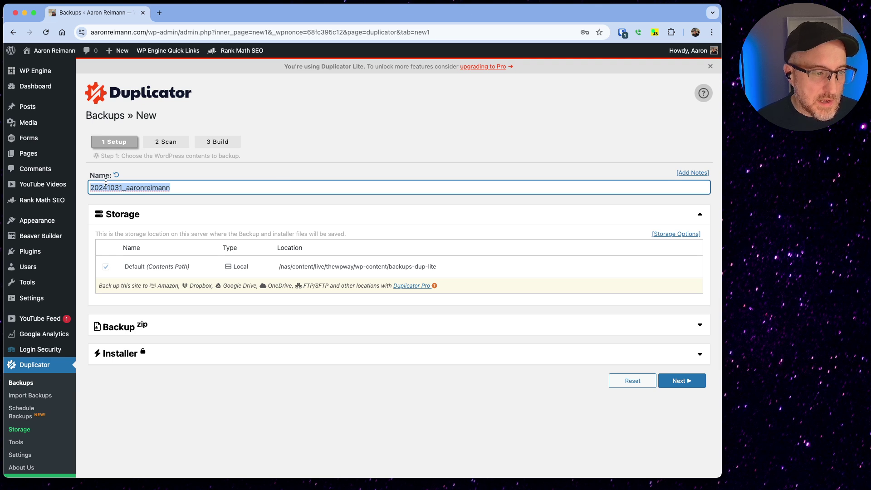
{"action": "scroll", "coordinate": [133, 191], "scroll_direction": "down", "scroll_amount": 1}
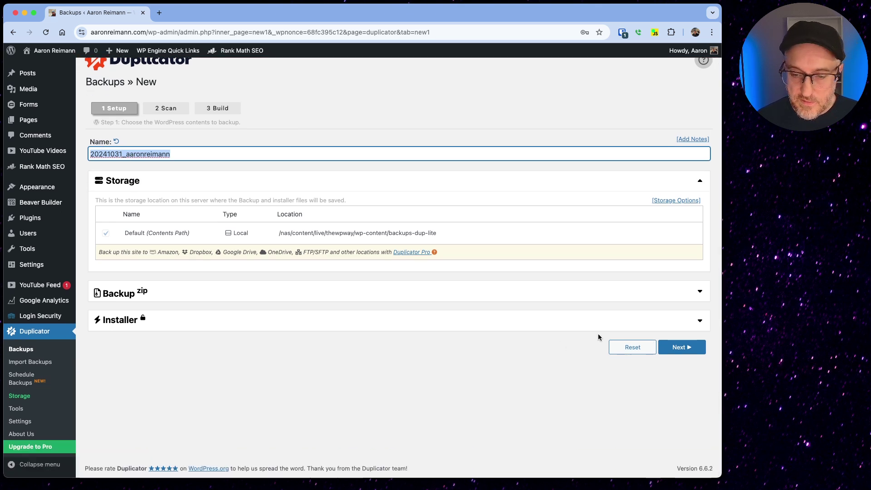
{"action": "left_click", "coordinate": [675, 348]}
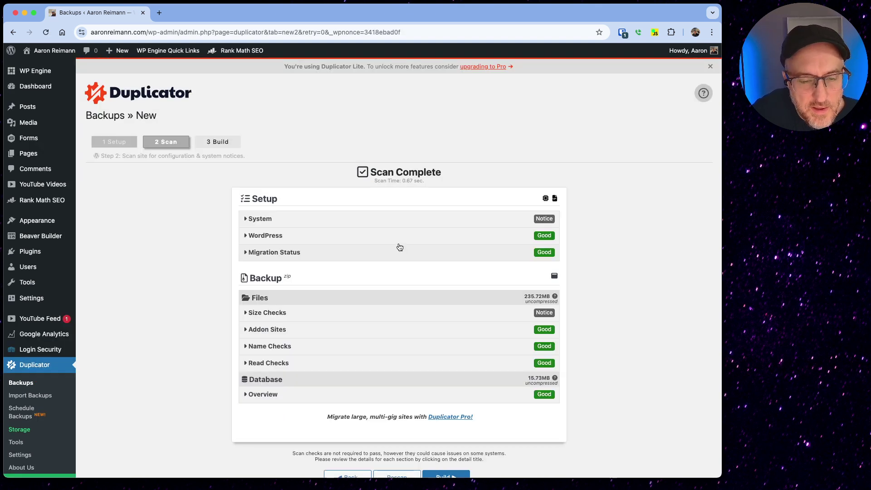
{"action": "scroll", "coordinate": [399, 247], "scroll_direction": "down", "scroll_amount": 1}
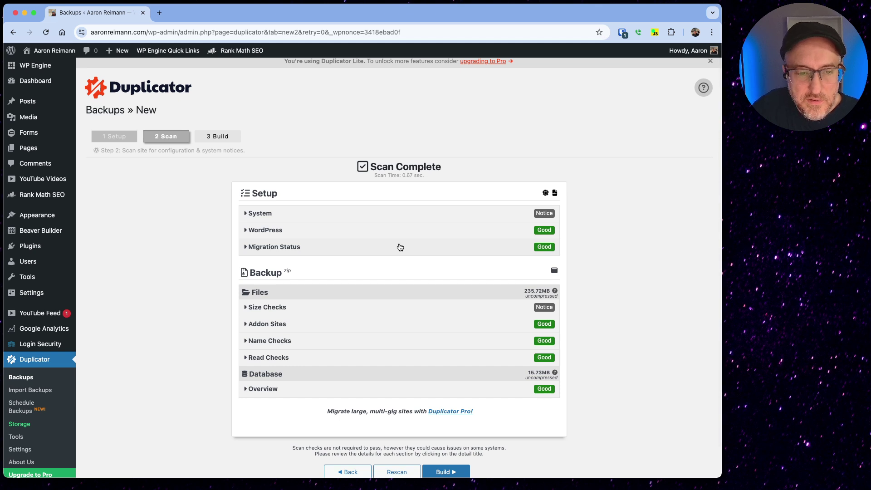
{"action": "scroll", "coordinate": [397, 247], "scroll_direction": "down", "scroll_amount": 2}
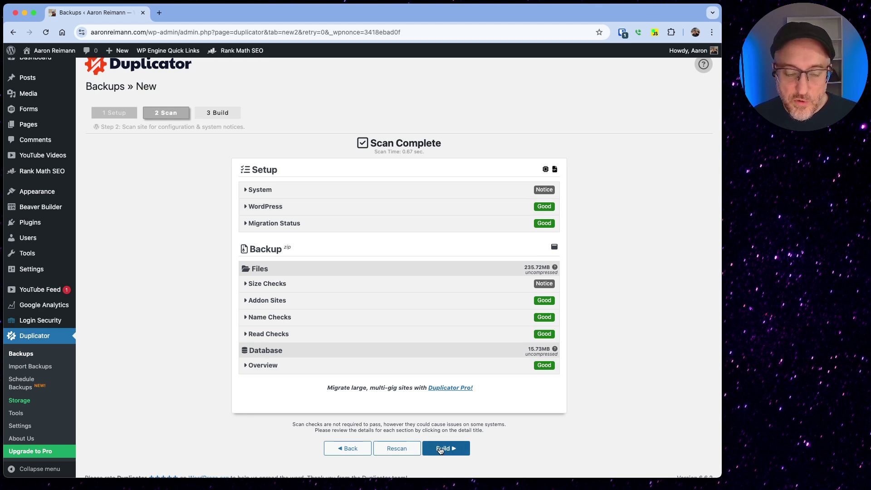
Step: Build the scanned backup, then return to the Backups list while it builds
{"action": "left_click", "coordinate": [440, 449]}
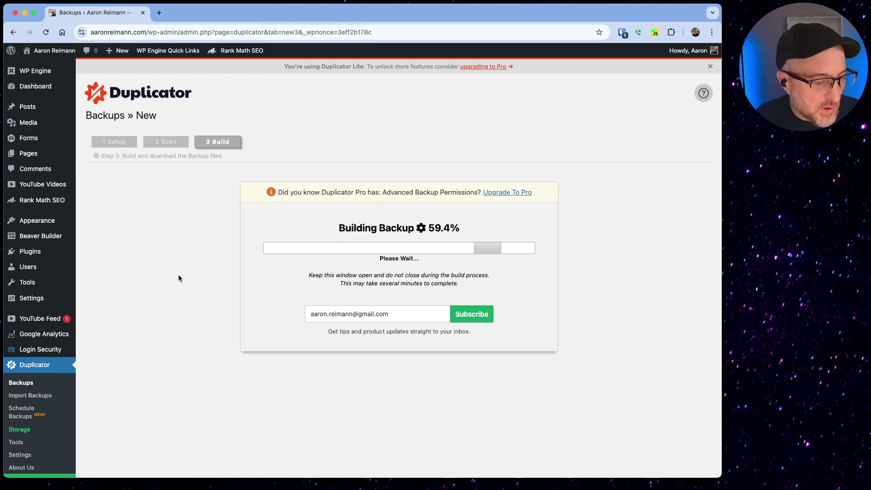
{"action": "left_click", "coordinate": [55, 365]}
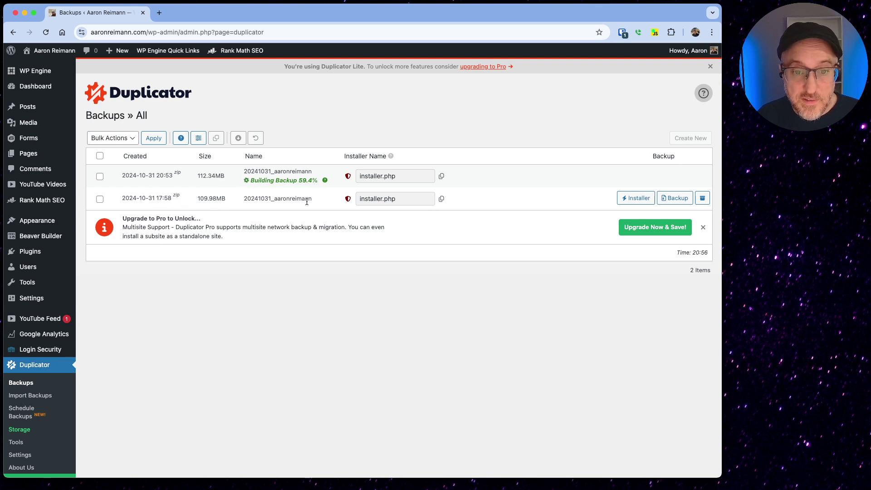
Step: Download the 110 MB archive.zip from the completed backup's General details
{"action": "left_click", "coordinate": [679, 200]}
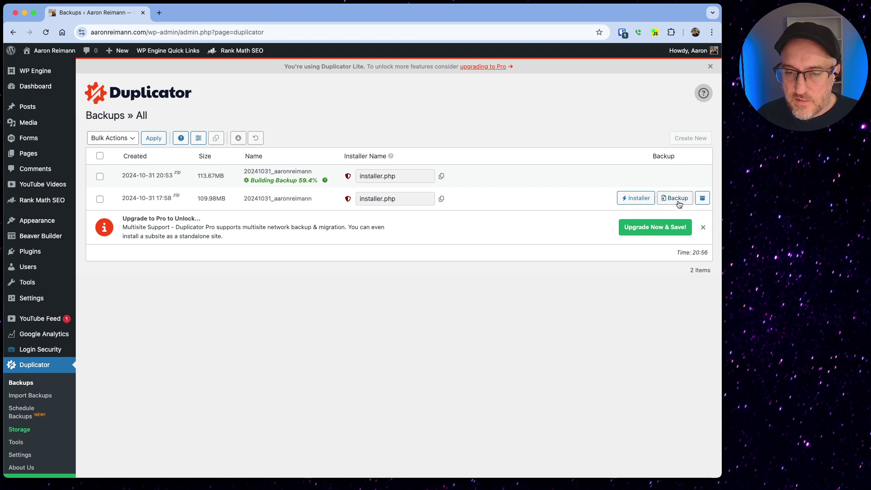
{"action": "left_click", "coordinate": [702, 197]}
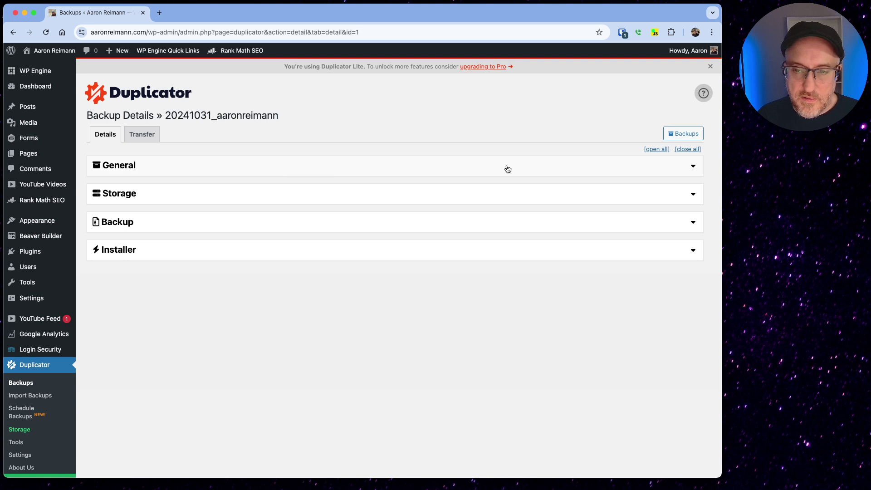
{"action": "left_click", "coordinate": [638, 169]}
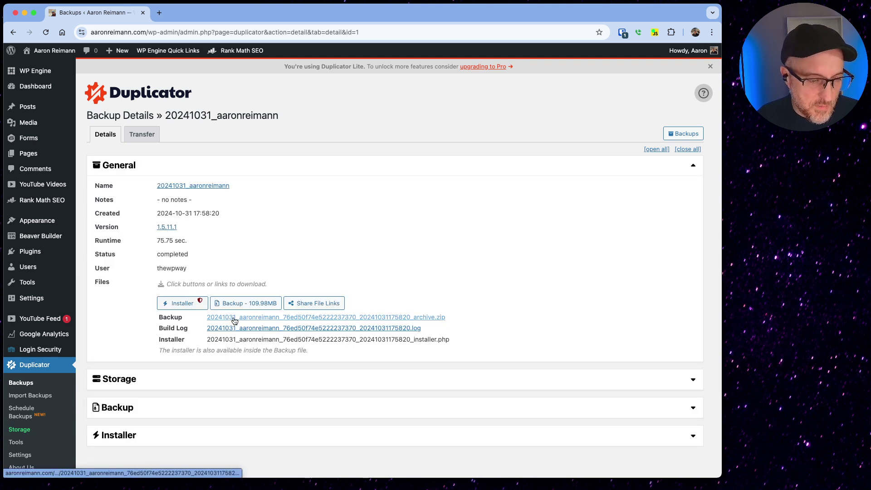
{"action": "left_click", "coordinate": [441, 319]}
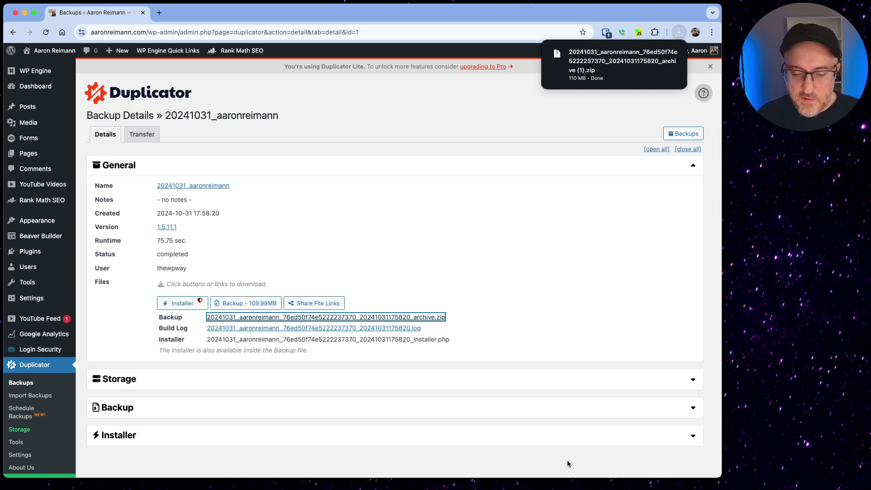
Step: Open Finder, move its window aside, and place the backup archive zip on the desktop
{"action": "mouse_move", "coordinate": [345, 486]}
{"action": "left_click", "coordinate": [307, 465]}
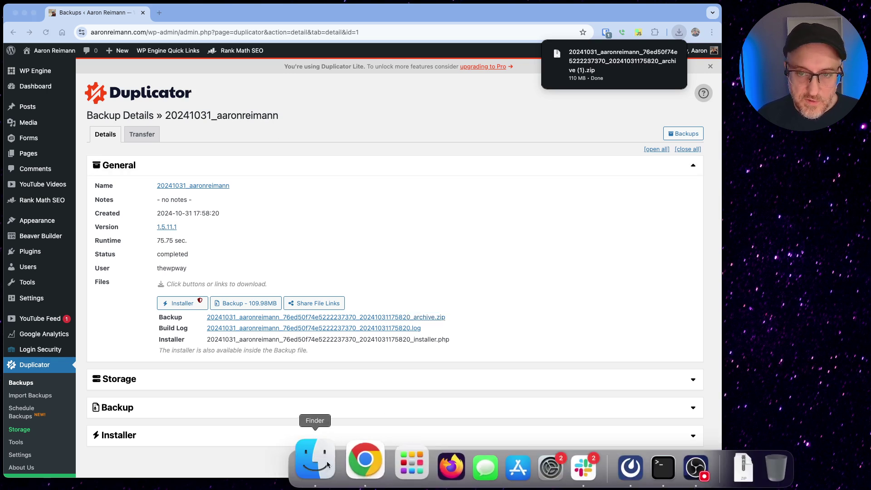
{"action": "left_click_drag", "start_coordinate": [145, 86], "coordinate": [870, 113]}
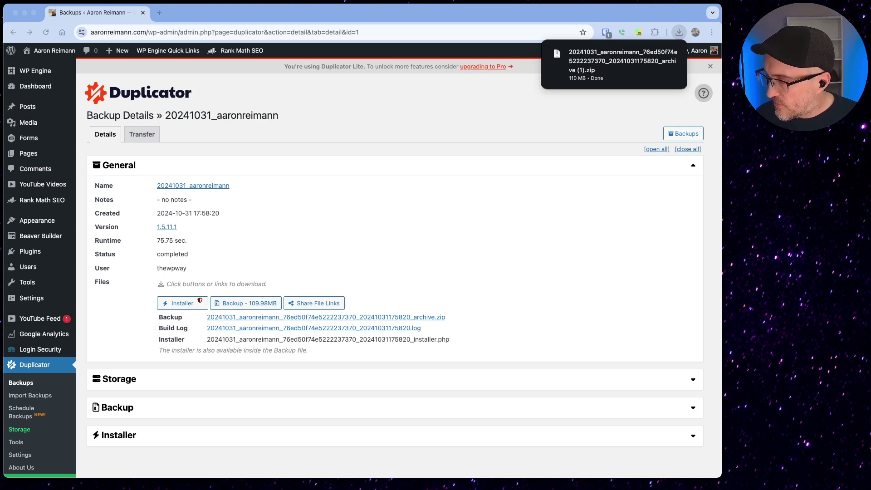
{"action": "left_click_drag", "start_coordinate": [798, 191], "coordinate": [784, 204]}
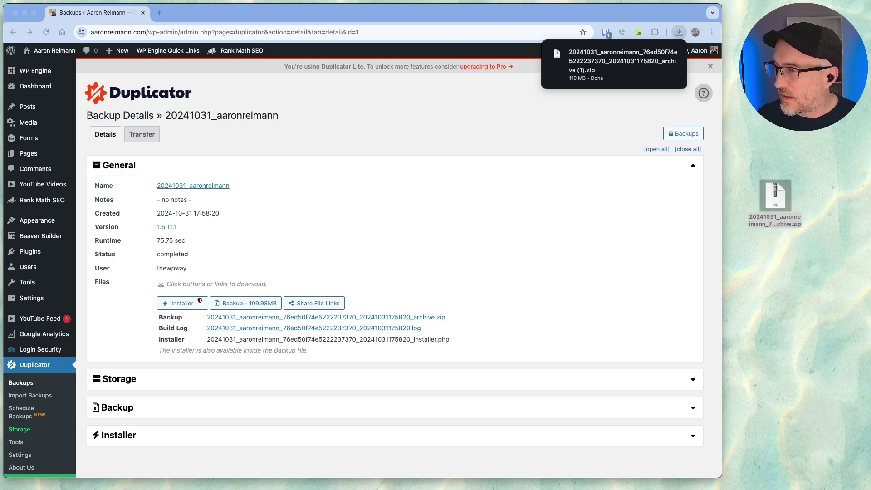
{"action": "left_click", "coordinate": [766, 222]}
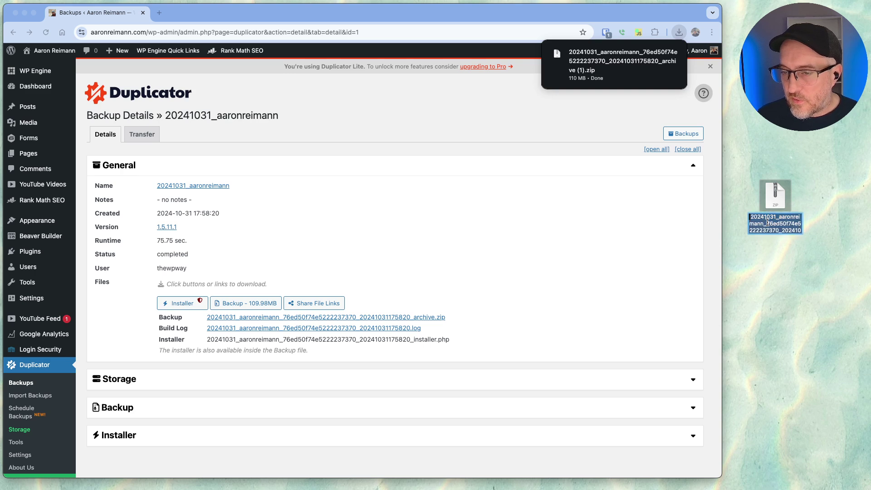
{"action": "left_click", "coordinate": [746, 187]}
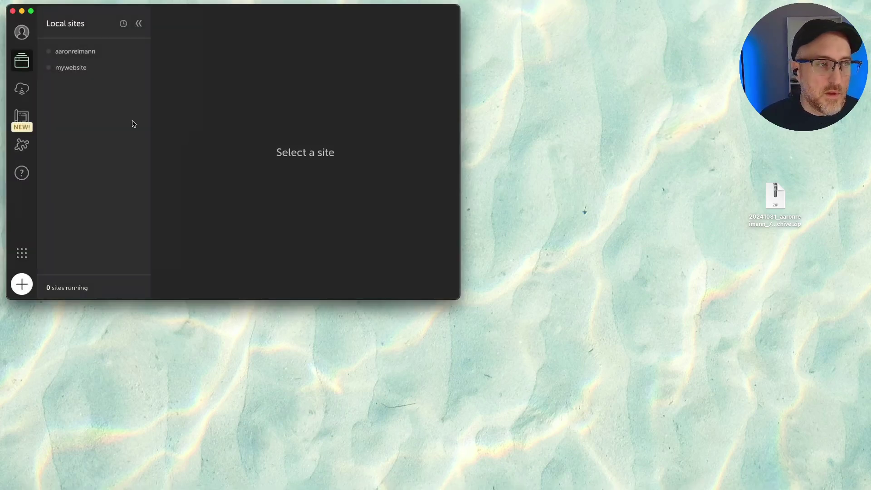
Step: Reposition the Local window down and right to show the aaronreimann and mywebsite sites
{"action": "left_click_drag", "start_coordinate": [113, 13], "coordinate": [178, 62]}
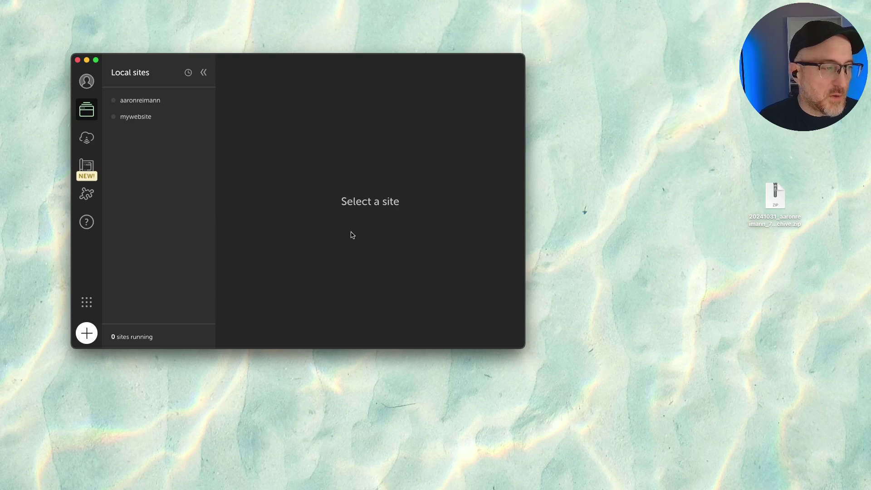
{"action": "mouse_move", "coordinate": [430, 486]}
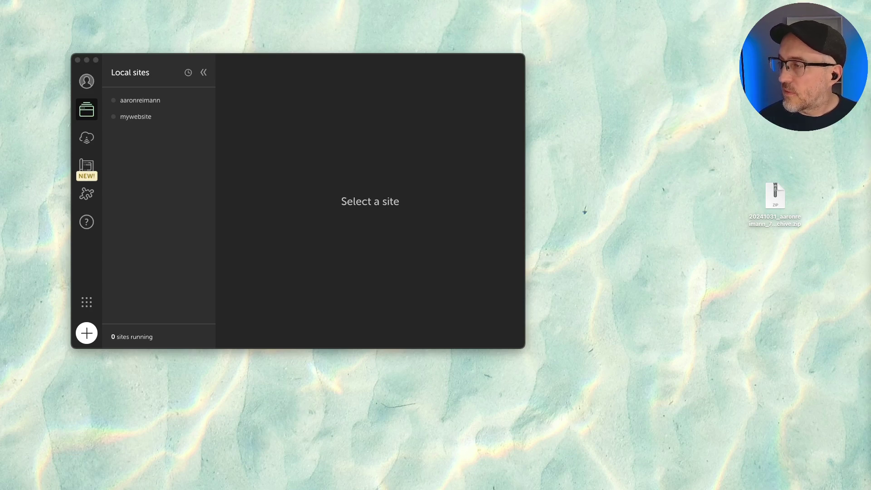
{"action": "left_click_drag", "start_coordinate": [870, 69], "coordinate": [434, 21]}
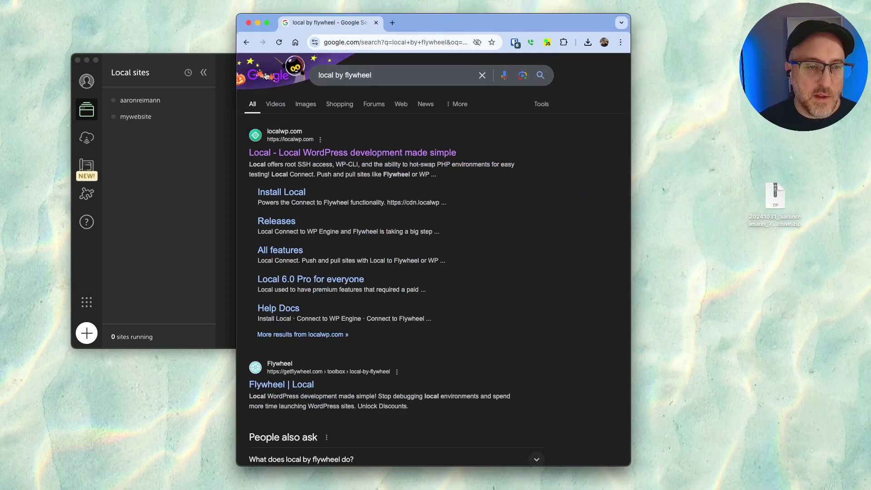
{"action": "left_click", "coordinate": [261, 154]}
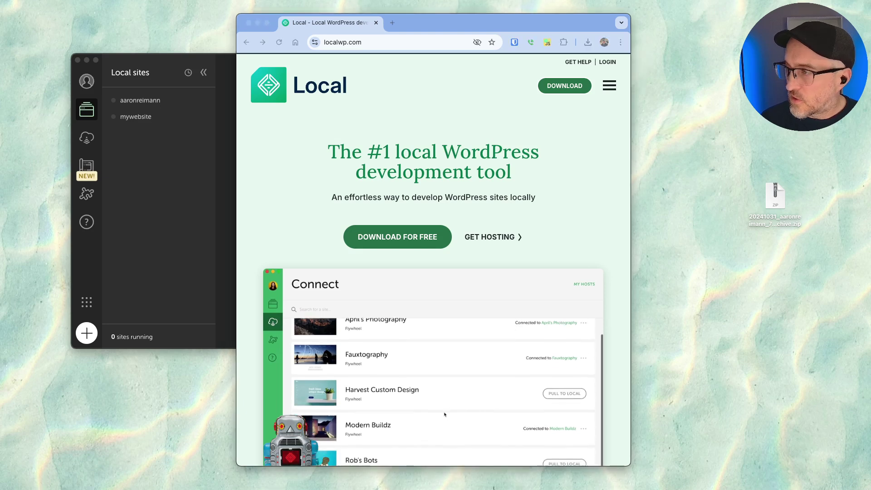
{"action": "left_click", "coordinate": [570, 86]}
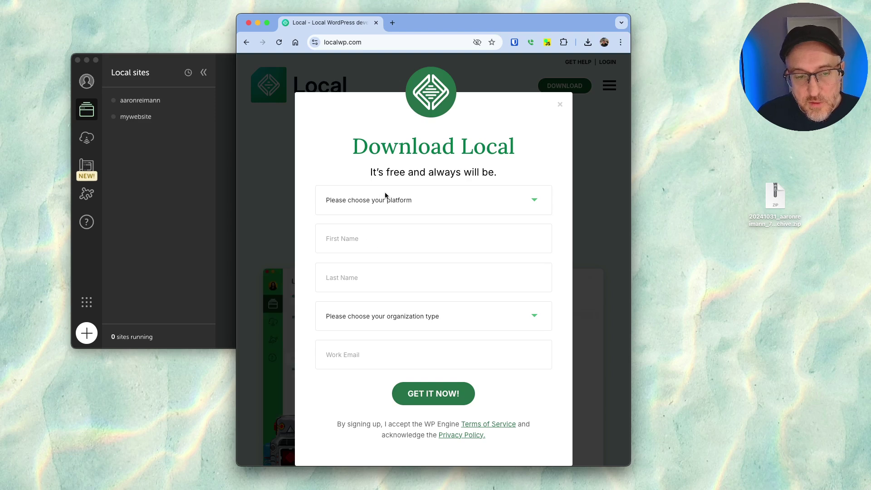
{"action": "left_click", "coordinate": [385, 196]}
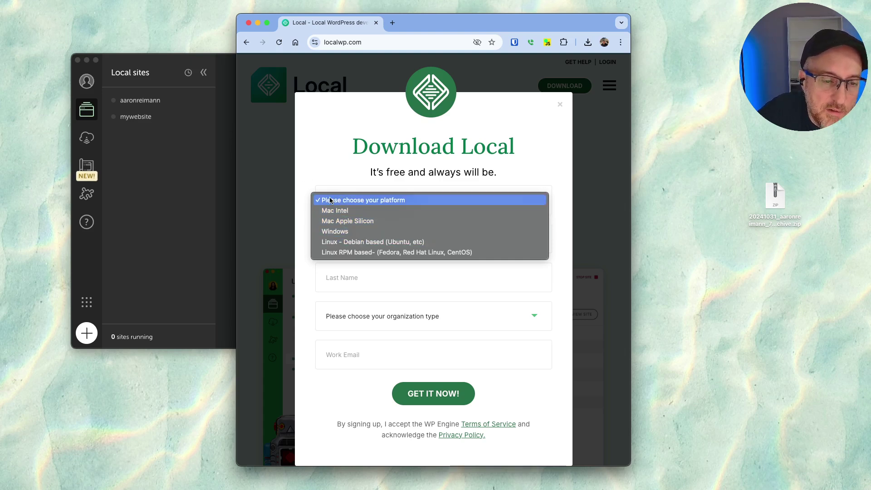
{"action": "left_click", "coordinate": [280, 127]}
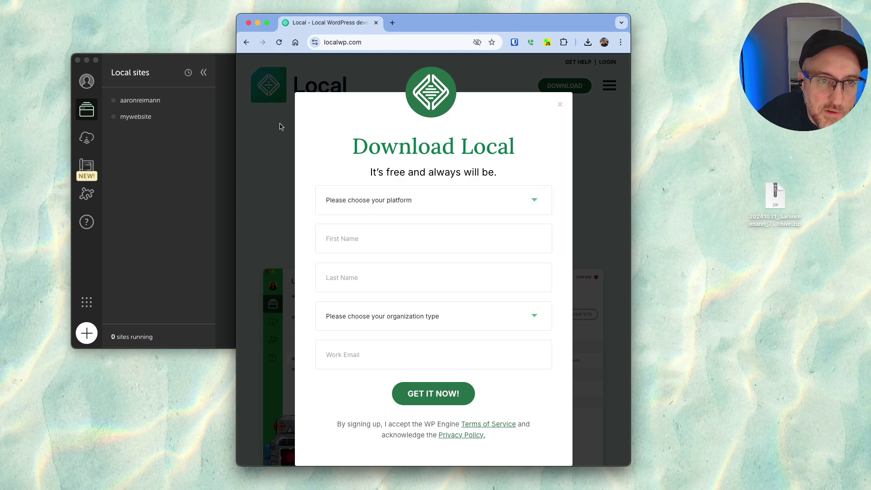
{"action": "left_click", "coordinate": [249, 23]}
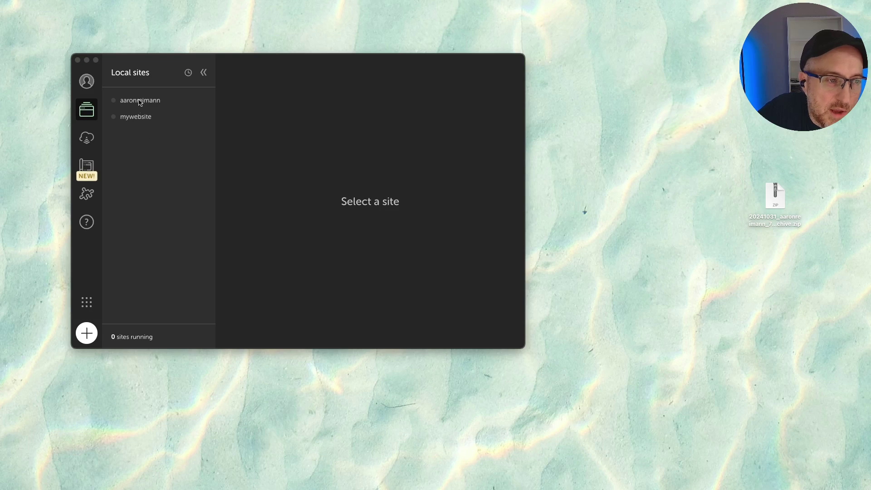
Step: Delete the aaronreimann site, trashing its files and approving with the macOS password
{"action": "left_click", "coordinate": [161, 147]}
{"action": "right_click", "coordinate": [176, 100]}
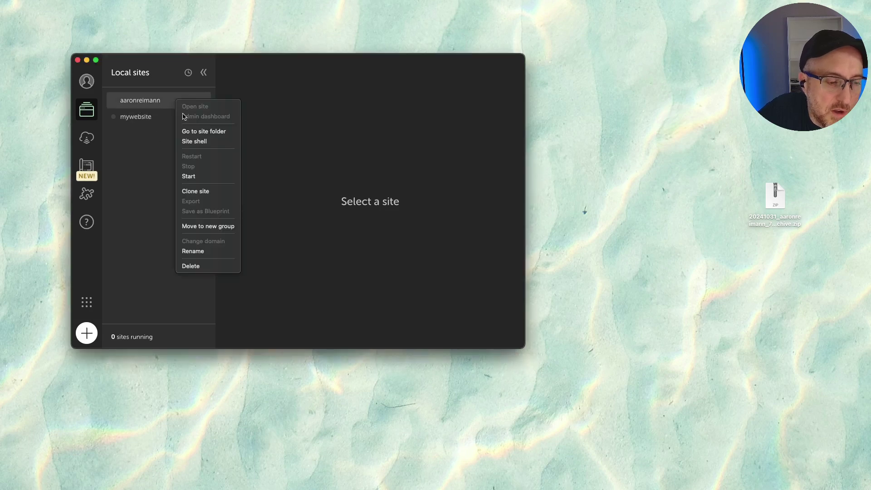
{"action": "left_click", "coordinate": [191, 267]}
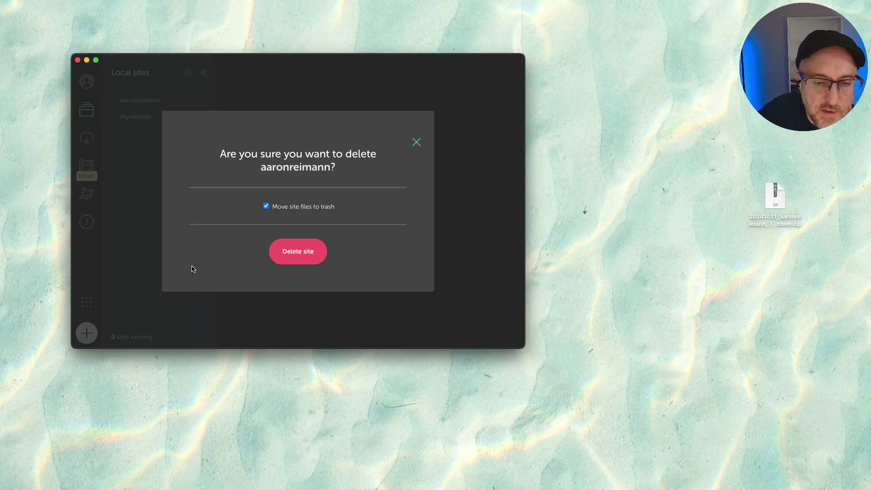
{"action": "left_click", "coordinate": [294, 253]}
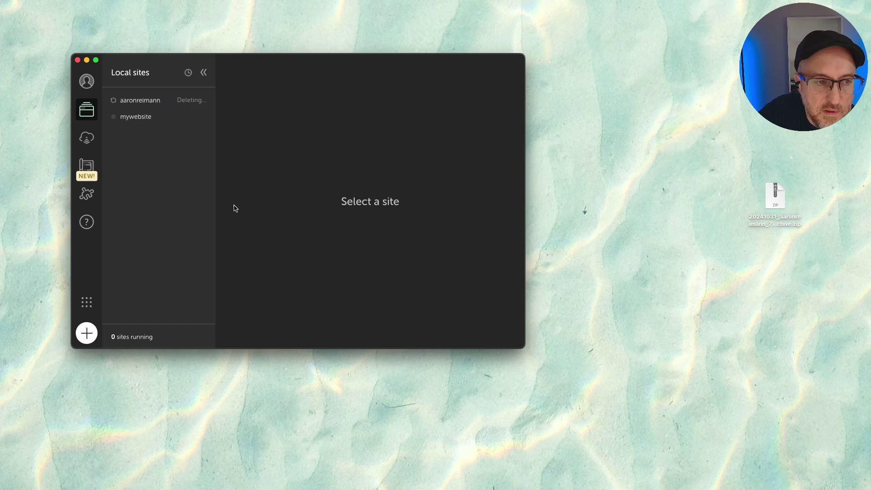
{"action": "right_click", "coordinate": [175, 118]}
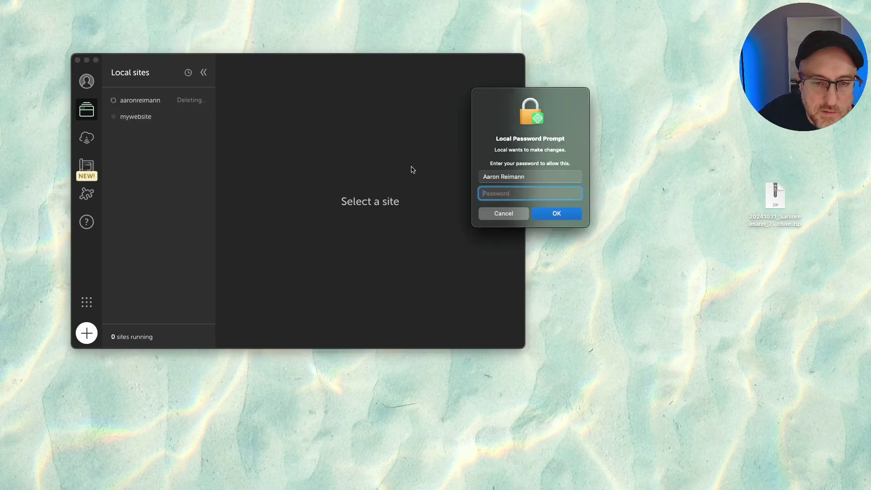
{"action": "type", "text": "•••••••"}
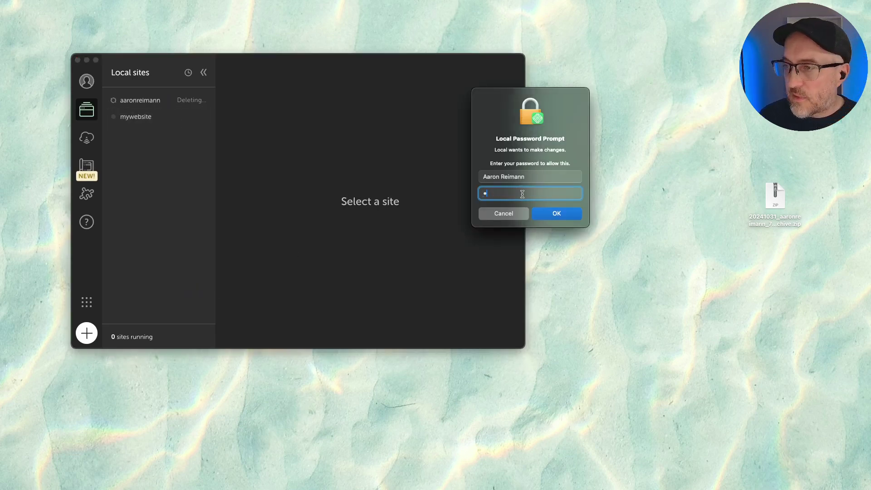
{"action": "key", "text": "Return"}
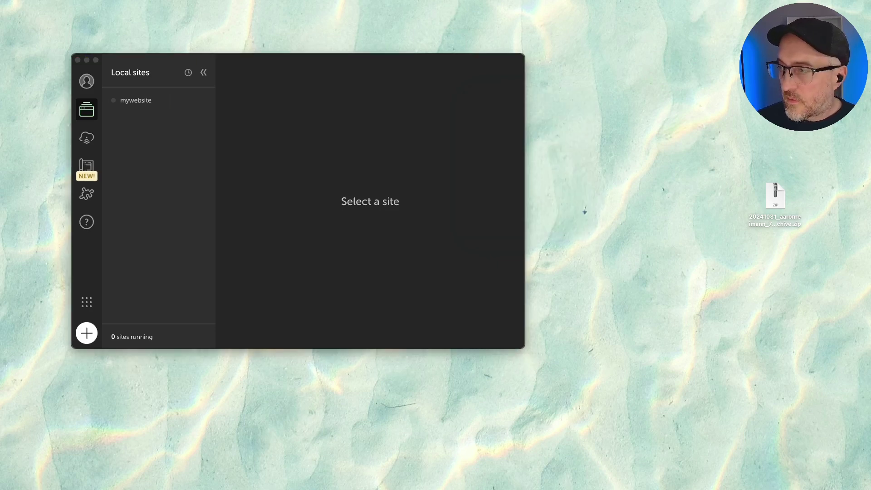
Step: Delete the mywebsite site as well, trashing its files and confirming the password
{"action": "right_click", "coordinate": [164, 98]}
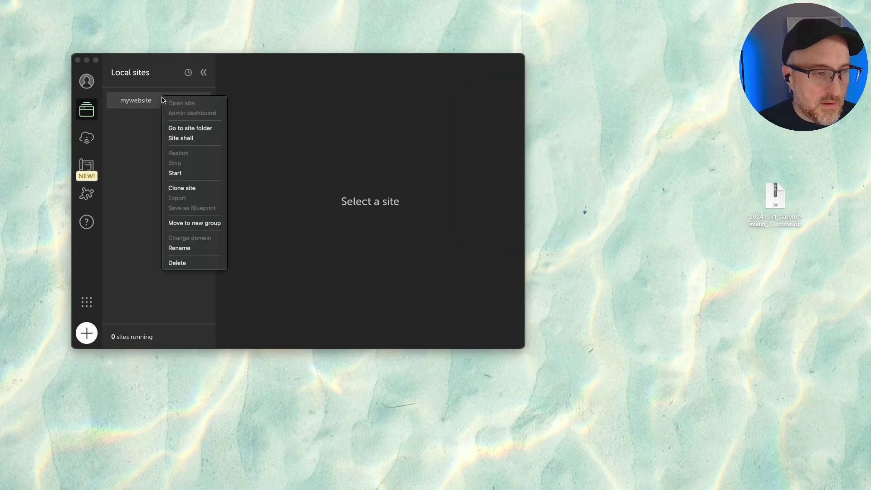
{"action": "left_click", "coordinate": [194, 262]}
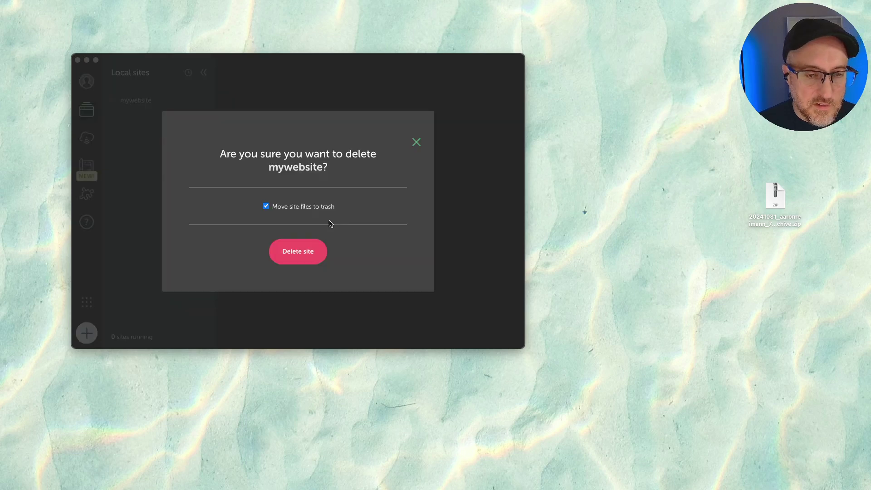
{"action": "left_click", "coordinate": [280, 261]}
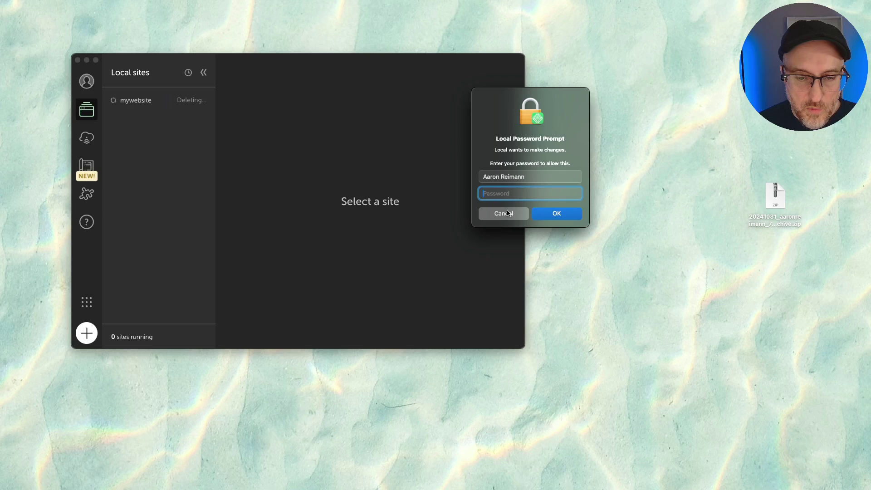
{"action": "type", "text": "••••••••••"}
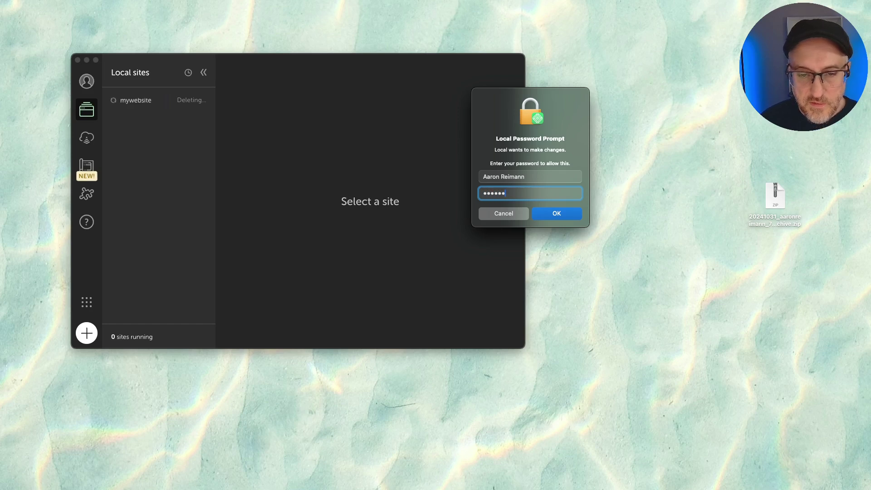
{"action": "key", "text": "Return"}
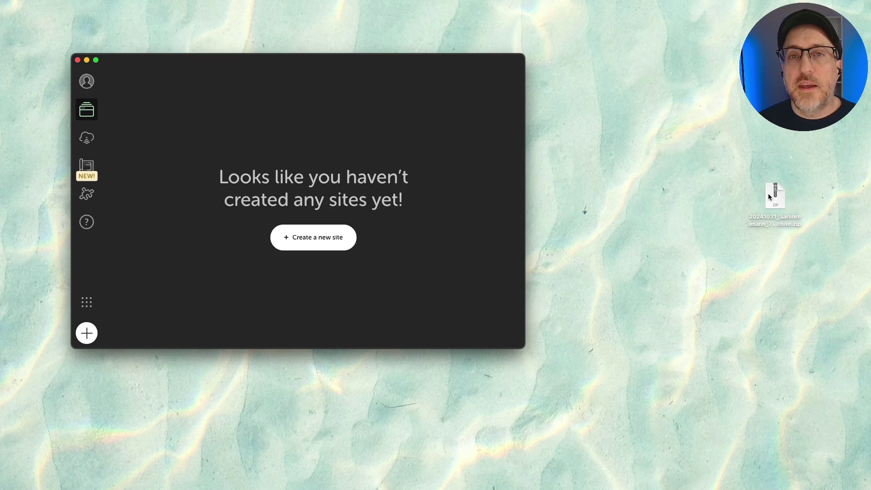
Step: Import the desktop archive zip into Local as site aaronreimann at aaronreimann.local
{"action": "left_click", "coordinate": [768, 196]}
{"action": "left_click_drag", "start_coordinate": [767, 195], "coordinate": [295, 183]}
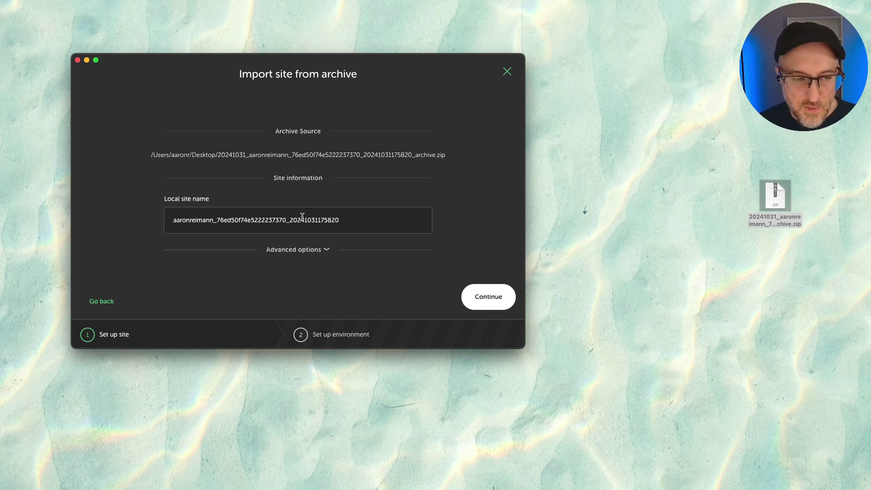
{"action": "left_click", "coordinate": [285, 222]}
{"action": "type", "text": "aaronreimann"}
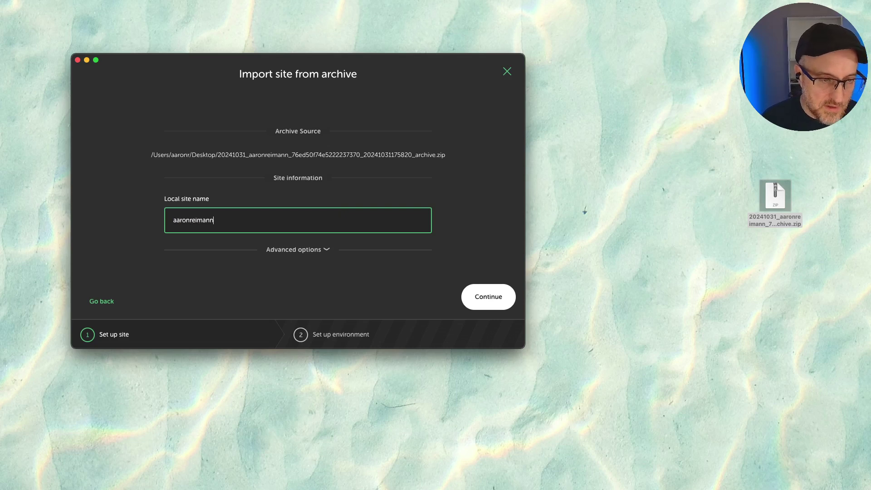
{"action": "left_click", "coordinate": [302, 249]}
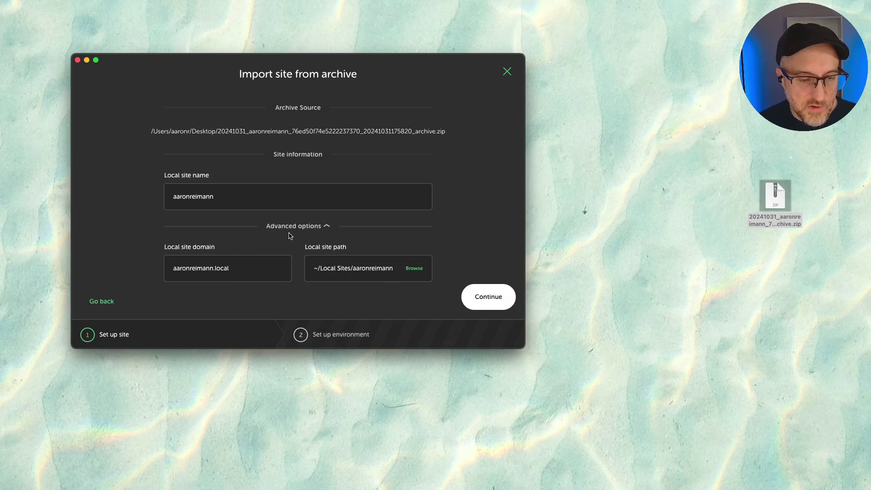
{"action": "left_click", "coordinate": [492, 299]}
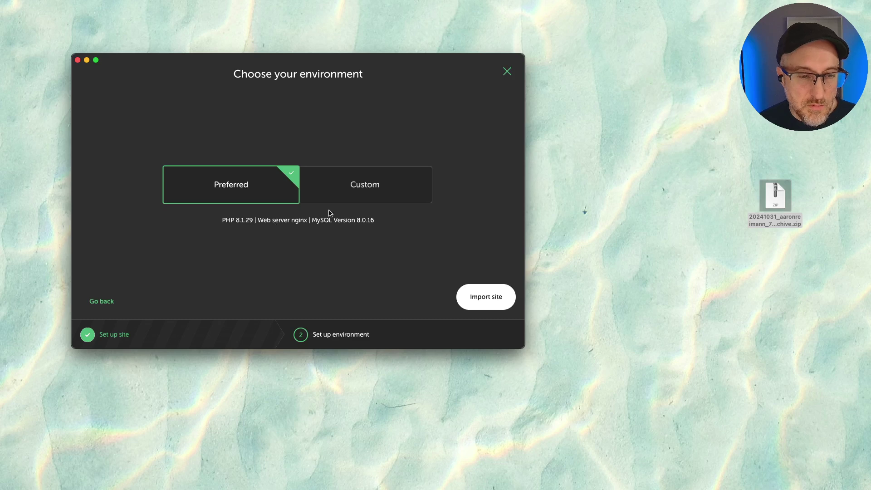
Step: Switch the environment to Custom and choose PHP 8.3.11
{"action": "left_click", "coordinate": [343, 186]}
{"action": "left_click", "coordinate": [203, 234]}
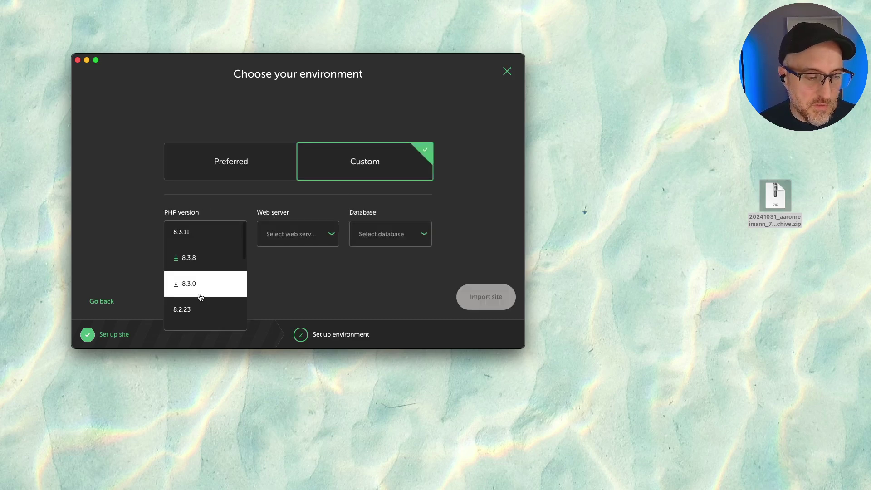
{"action": "scroll", "coordinate": [199, 282], "scroll_direction": "down", "scroll_amount": 5}
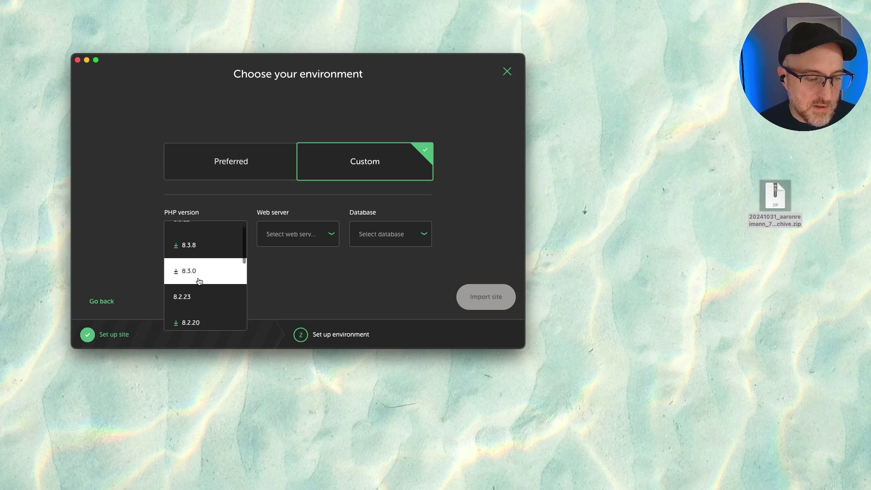
{"action": "left_click", "coordinate": [140, 206]}
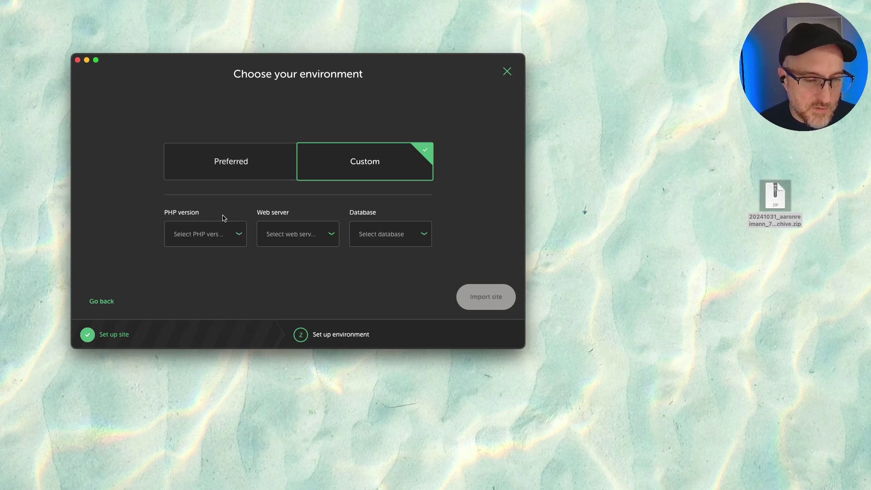
{"action": "left_click", "coordinate": [222, 233]}
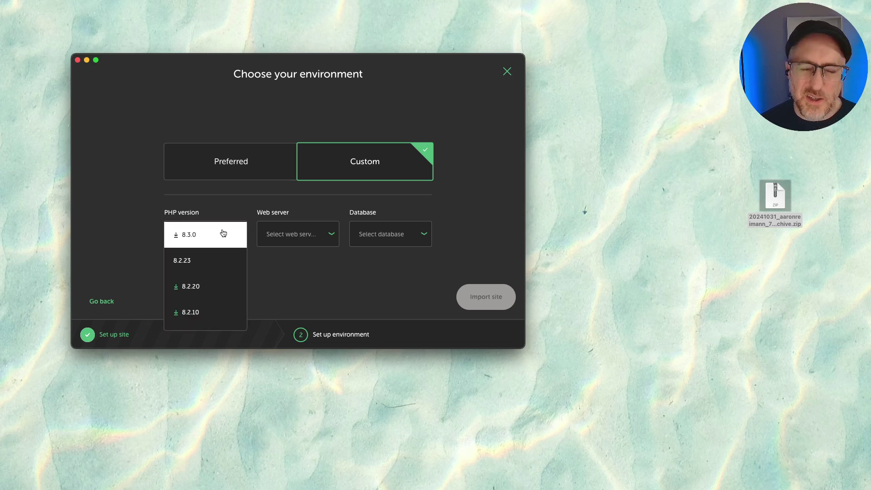
{"action": "scroll", "coordinate": [220, 255], "scroll_direction": "down", "scroll_amount": 2}
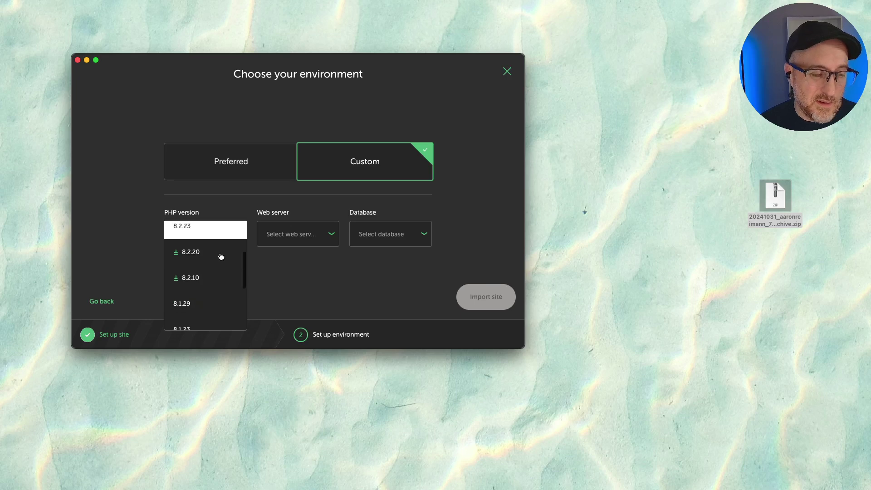
{"action": "scroll", "coordinate": [190, 281], "scroll_direction": "up", "scroll_amount": 3}
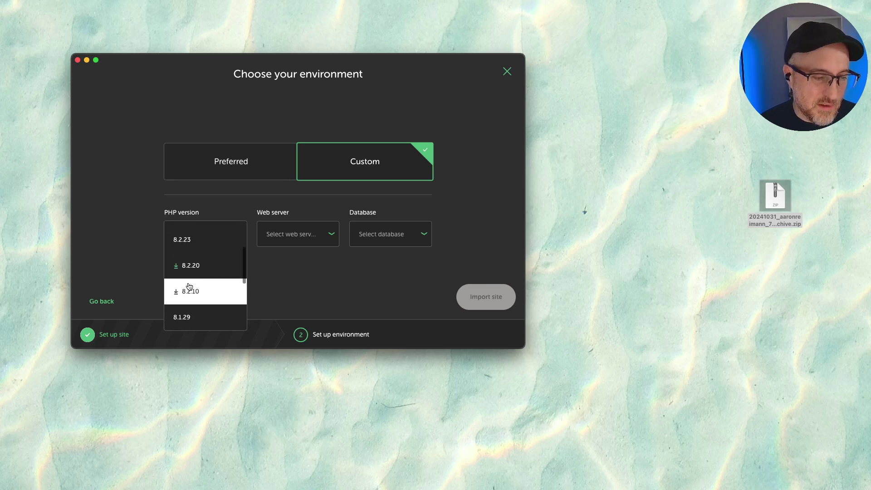
{"action": "scroll", "coordinate": [191, 266], "scroll_direction": "up", "scroll_amount": 3}
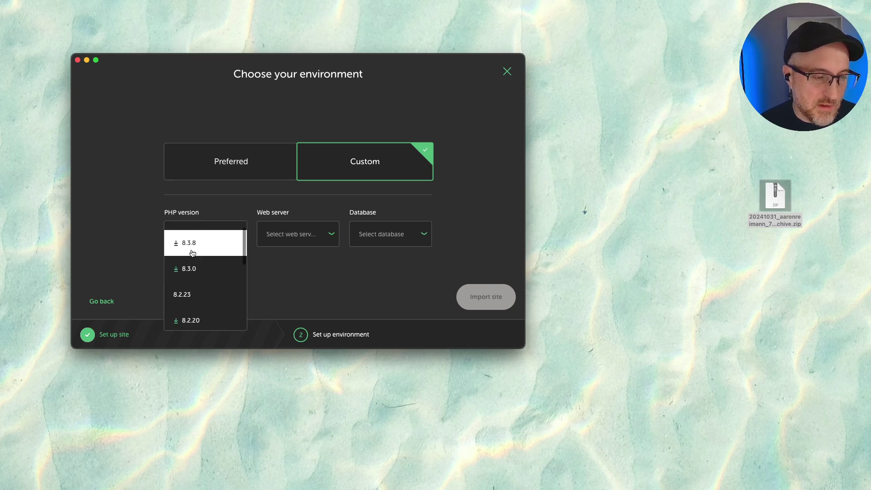
{"action": "left_click", "coordinate": [192, 245]}
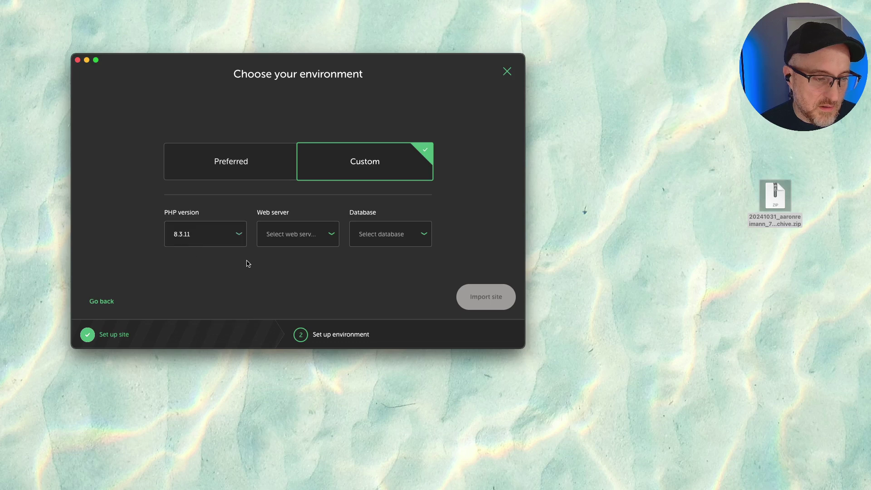
Step: Set the web server to nginx 1.26.1 and the database to MySQL 8.0.16
{"action": "left_click", "coordinate": [290, 237]}
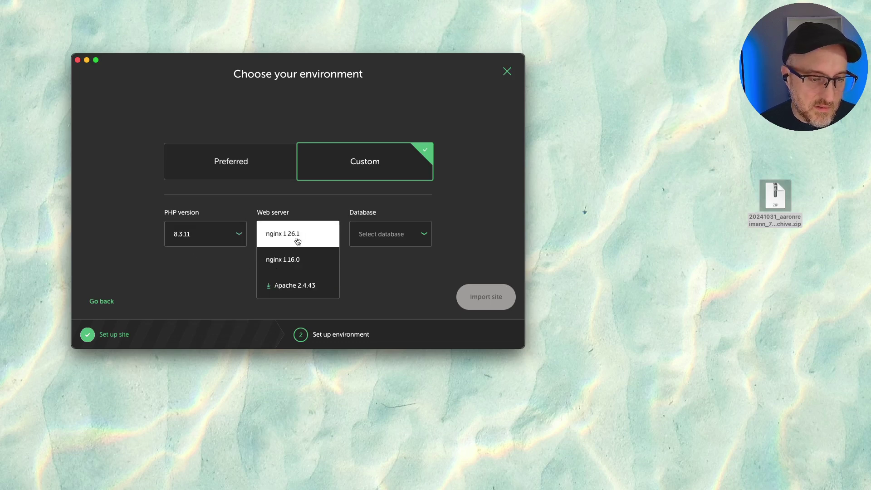
{"action": "left_click", "coordinate": [297, 240]}
{"action": "left_click", "coordinate": [369, 241]}
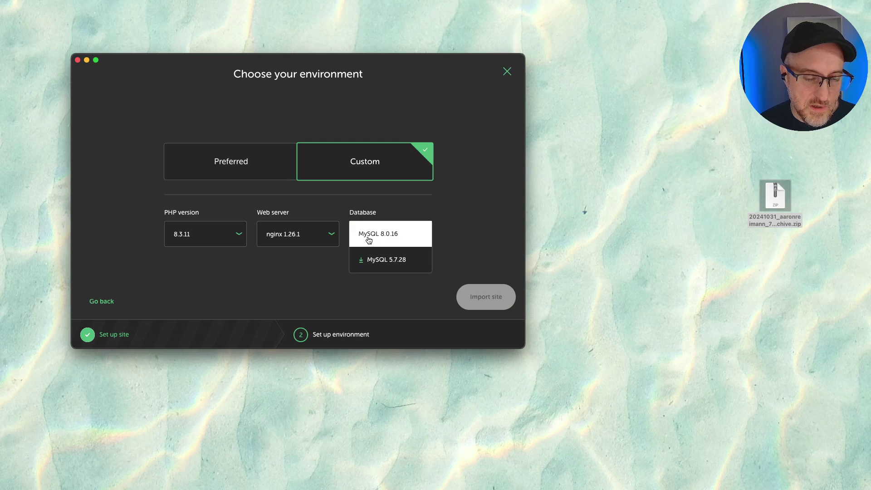
{"action": "left_click", "coordinate": [368, 239]}
Step: Start the site import and authorise Local's system changes with the macOS password
{"action": "left_click", "coordinate": [487, 301]}
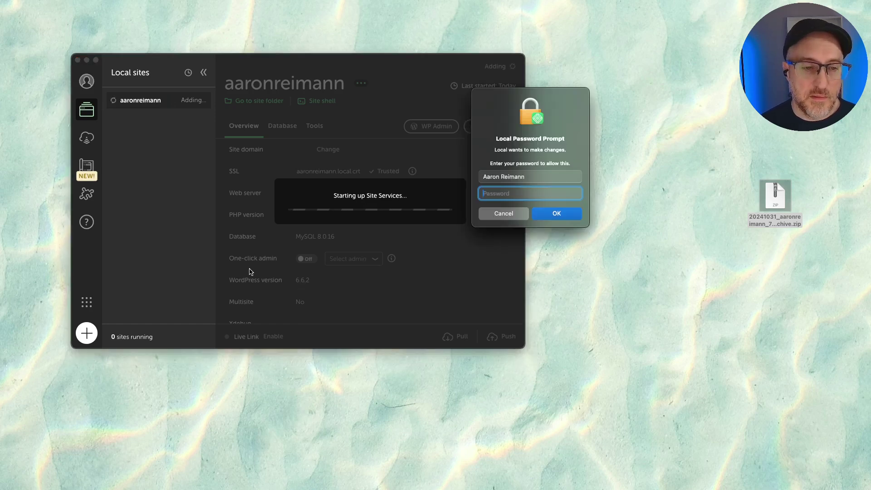
{"action": "type", "text": "•"}
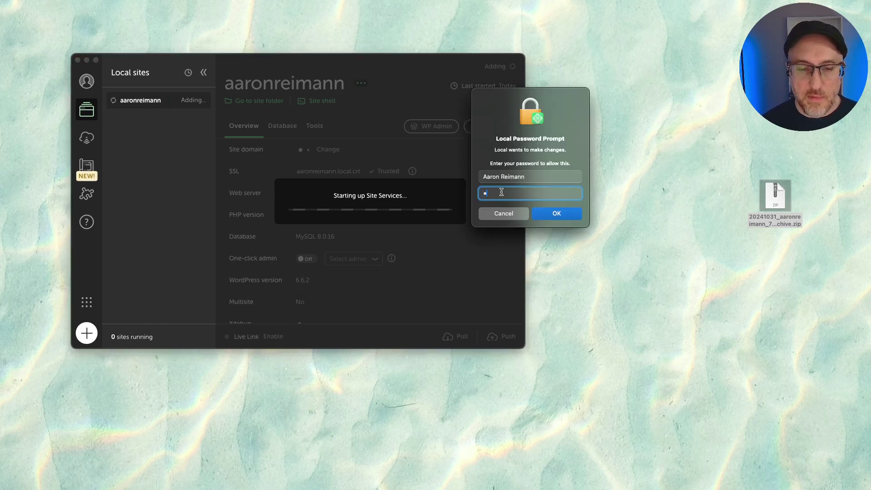
{"action": "key", "text": "Return"}
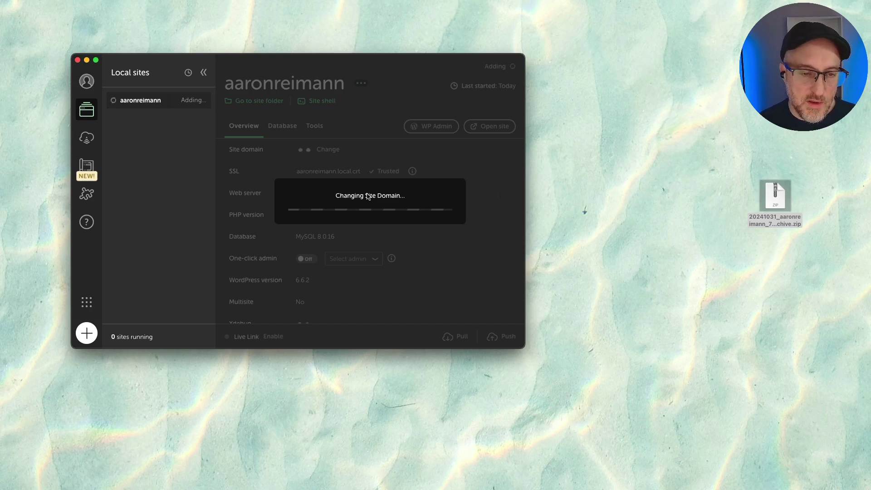
{"action": "left_click", "coordinate": [768, 220]}
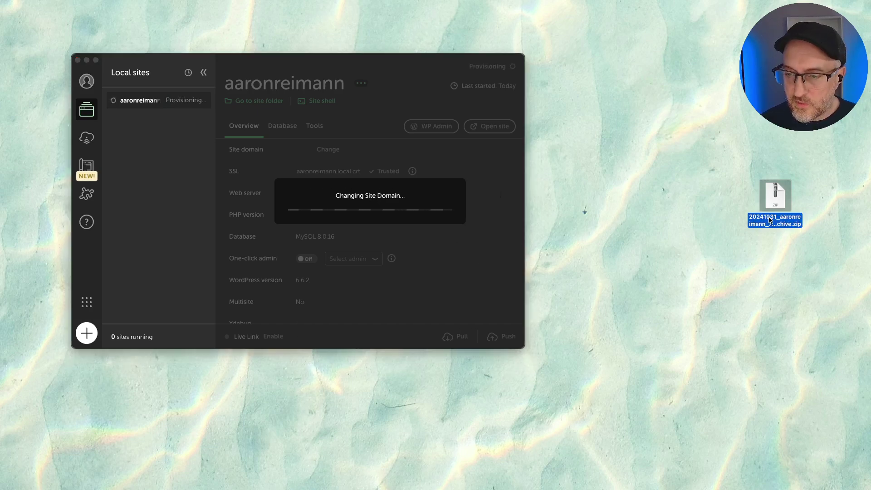
Step: Extract the Duplicator backup zip and place the resulting archive folder beside it on the desktop
{"action": "double_click", "coordinate": [769, 219]}
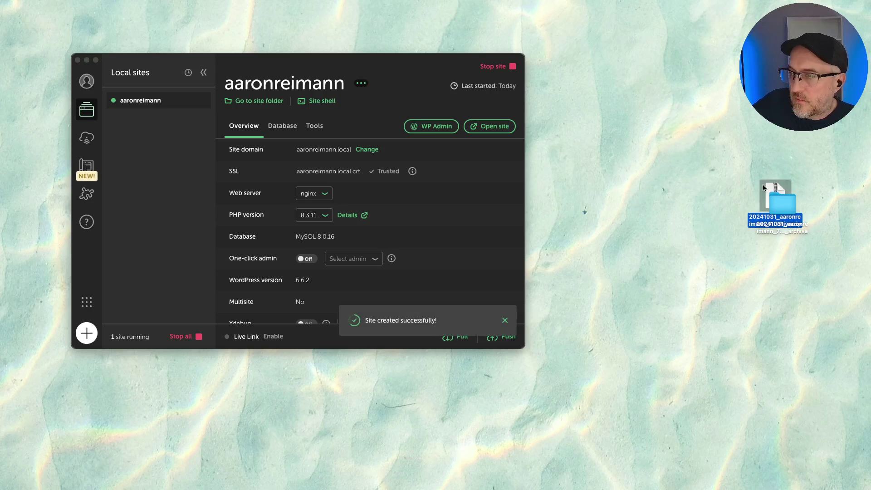
{"action": "left_click_drag", "start_coordinate": [797, 210], "coordinate": [676, 161]}
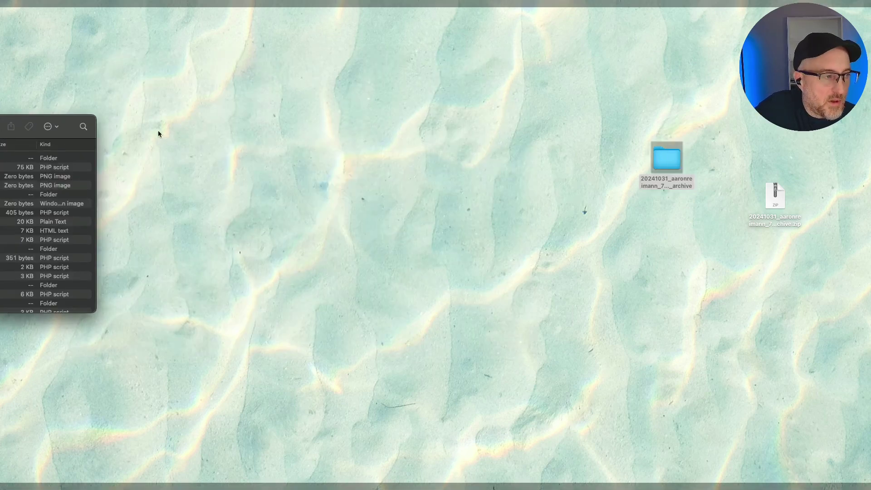
Step: Reveal the 11.4 MB dup-database SQL file inside dup-installer, then close the archive window
{"action": "left_click", "coordinate": [396, 124]}
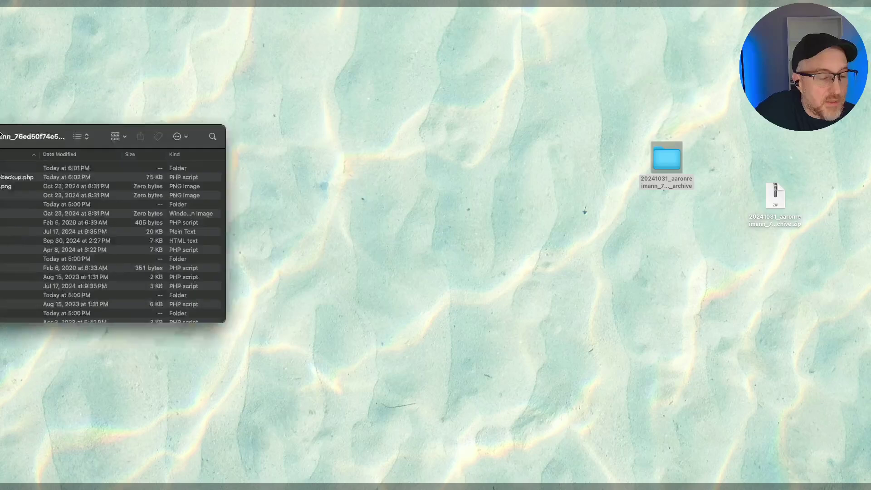
{"action": "left_click", "coordinate": [667, 159]}
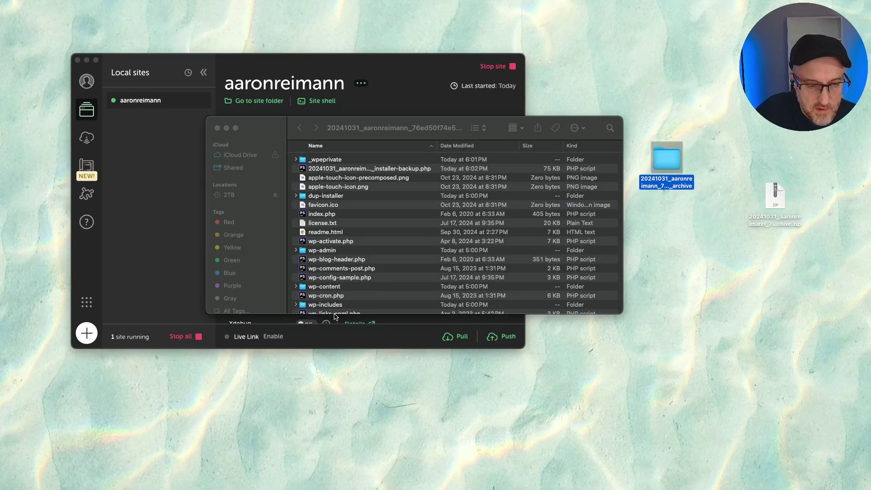
{"action": "left_click_drag", "start_coordinate": [335, 316], "coordinate": [331, 394]}
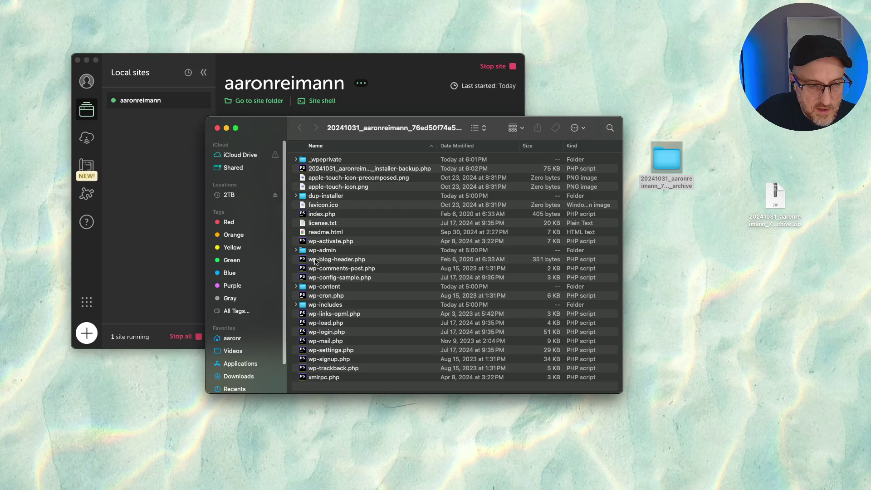
{"action": "left_click", "coordinate": [323, 197]}
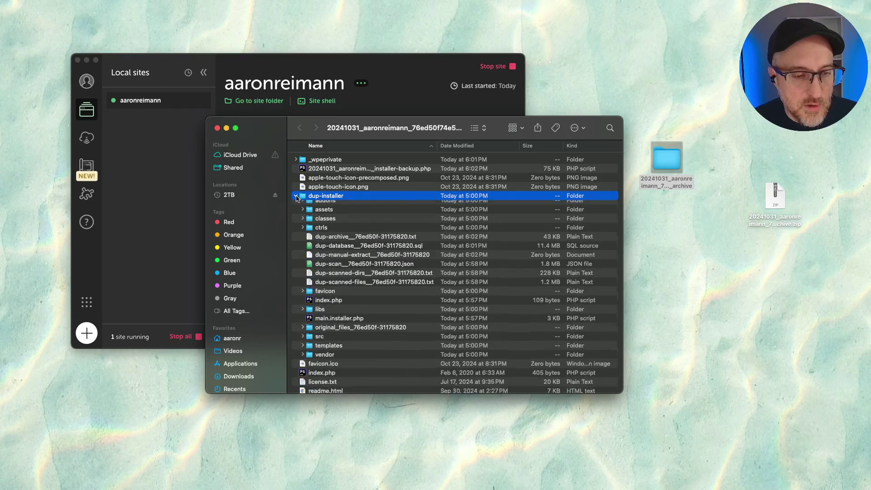
{"action": "left_click", "coordinate": [416, 252]}
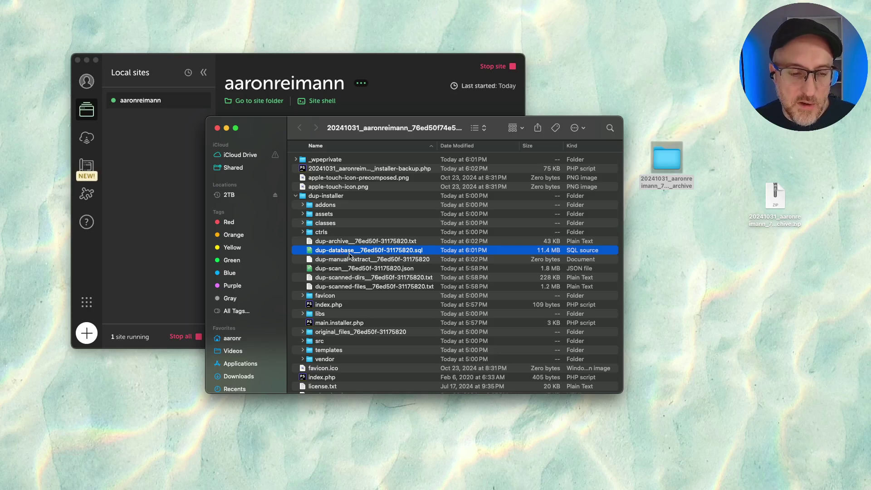
{"action": "left_click", "coordinate": [217, 128]}
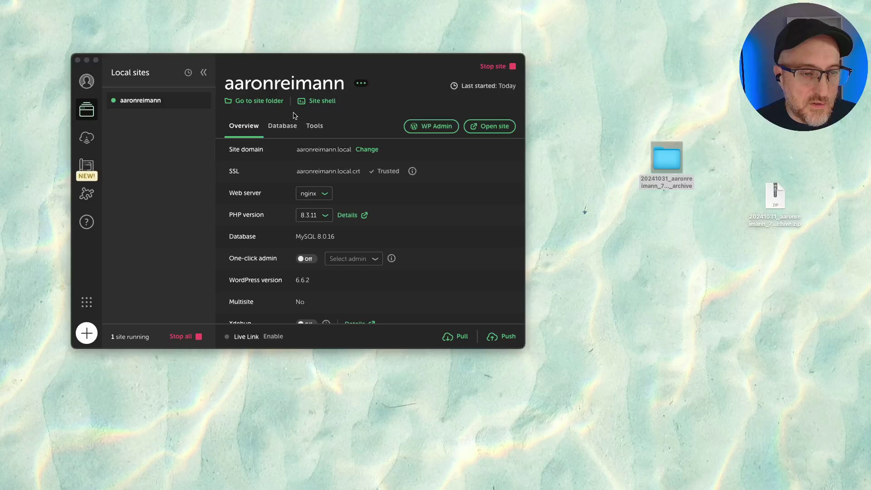
Step: Open aaronreimann.local in the browser from Local's aaronreimann Overview
{"action": "left_click", "coordinate": [325, 165]}
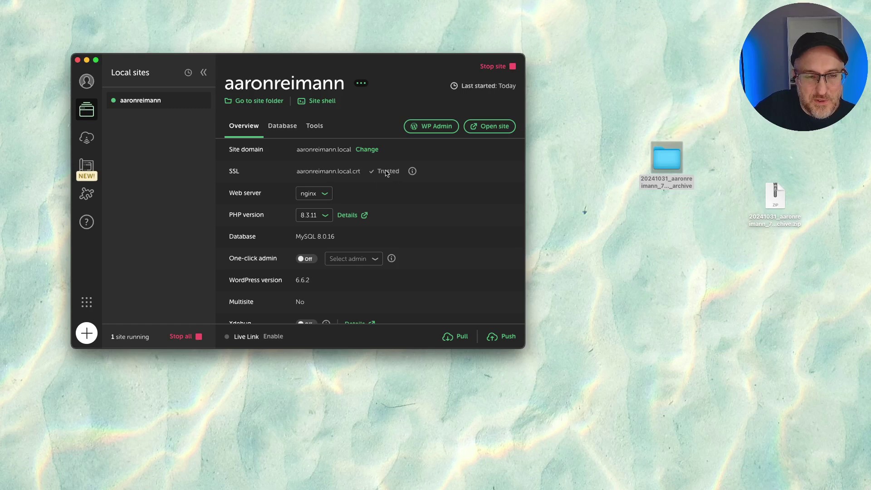
{"action": "left_click", "coordinate": [477, 127]}
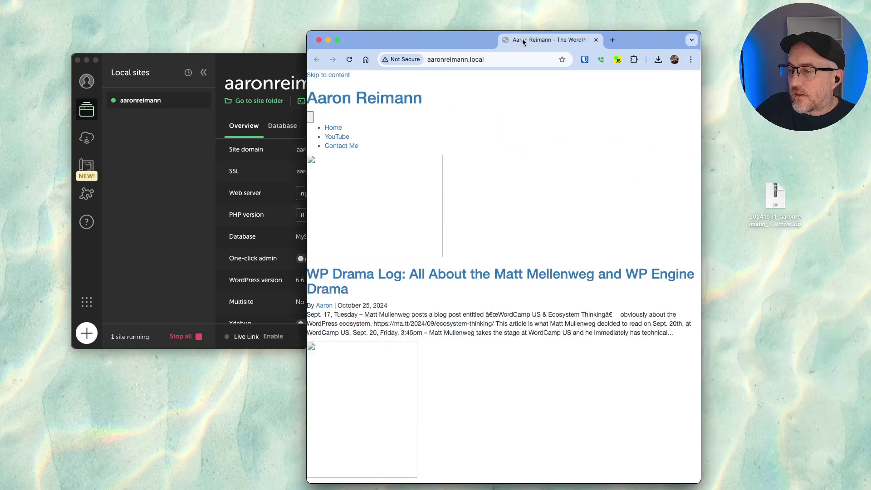
Step: Move and widen the Chrome window showing the unstyled aaronreimann.local home page
{"action": "left_click_drag", "start_coordinate": [521, 39], "coordinate": [477, 31]}
{"action": "left_click", "coordinate": [764, 168]}
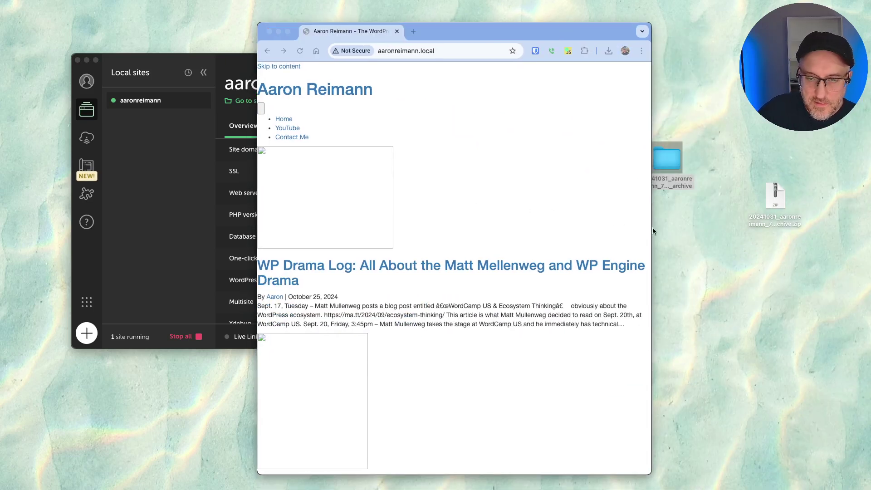
{"action": "left_click_drag", "start_coordinate": [652, 228], "coordinate": [715, 229]}
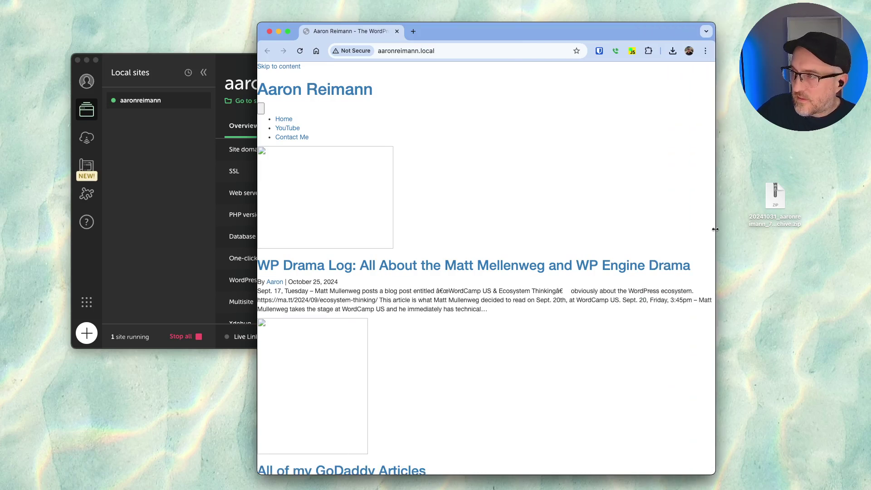
{"action": "scroll", "coordinate": [443, 245], "scroll_direction": "down", "scroll_amount": 20}
{"action": "scroll", "coordinate": [443, 245], "scroll_direction": "up", "scroll_amount": 20}
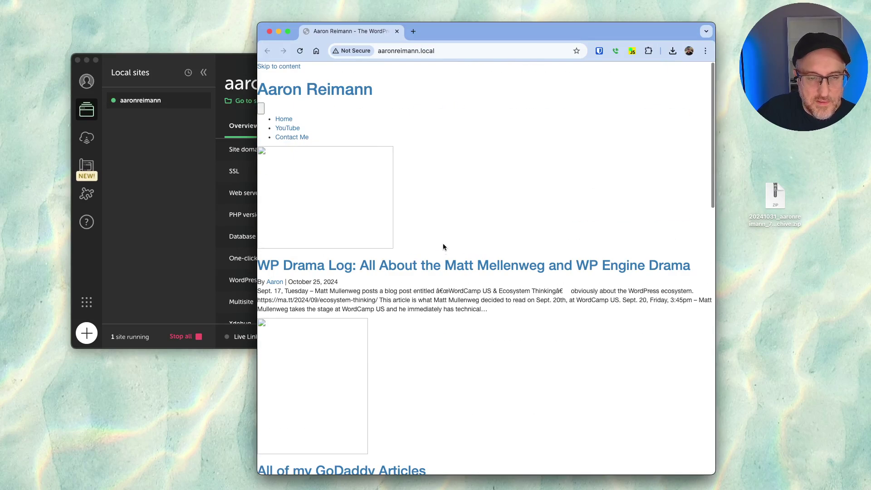
Step: Inspect the broken 300×226 post image in Chrome's developer tools
{"action": "right_click", "coordinate": [470, 181]}
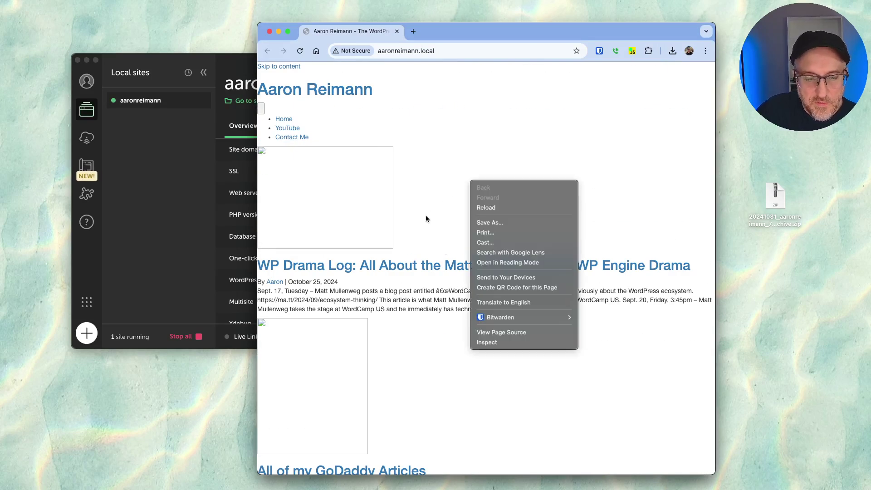
{"action": "left_click", "coordinate": [435, 206]}
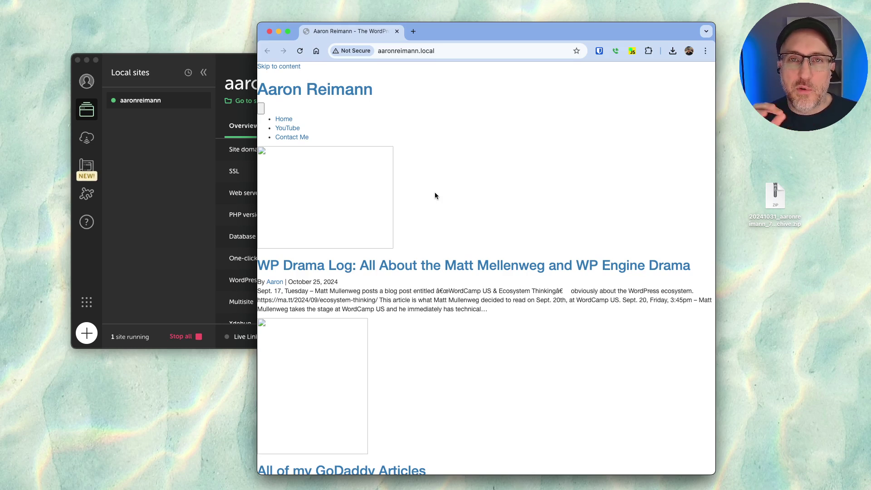
{"action": "right_click", "coordinate": [302, 161]}
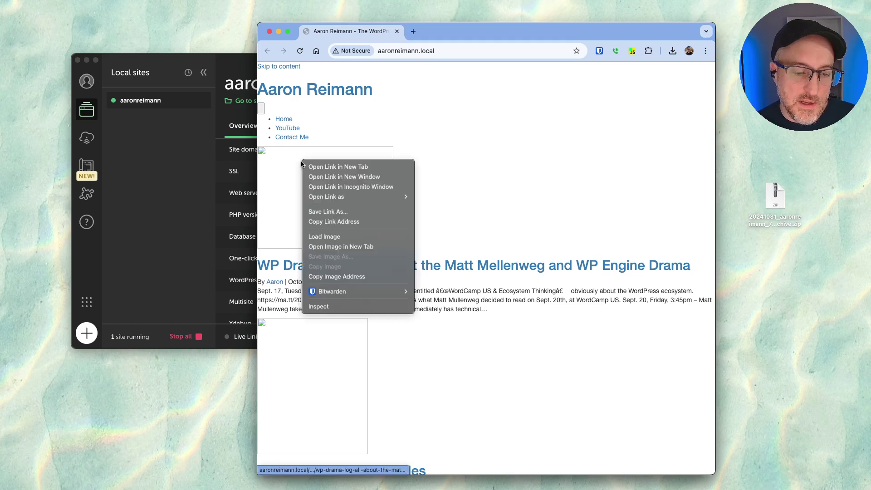
{"action": "left_click", "coordinate": [325, 304]}
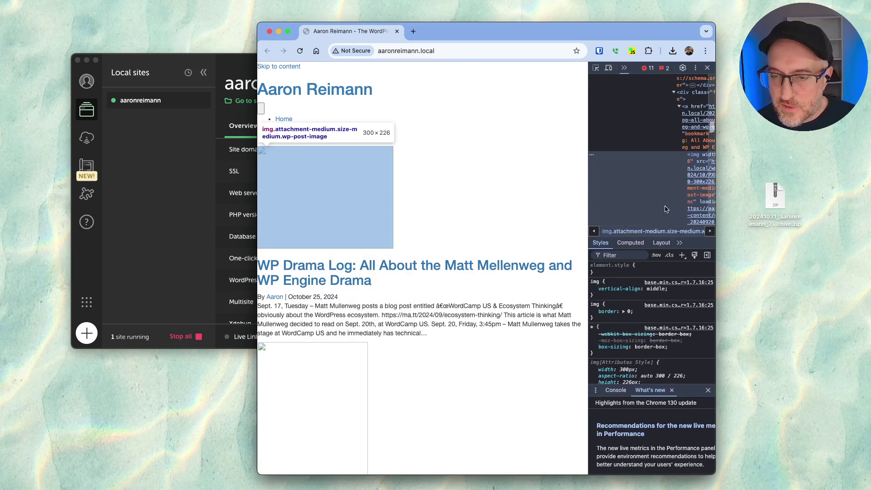
Step: Widen DevTools and expand the img srcset to read its uploads/2024/10 JPG URLs
{"action": "left_click_drag", "start_coordinate": [588, 180], "coordinate": [450, 177]}
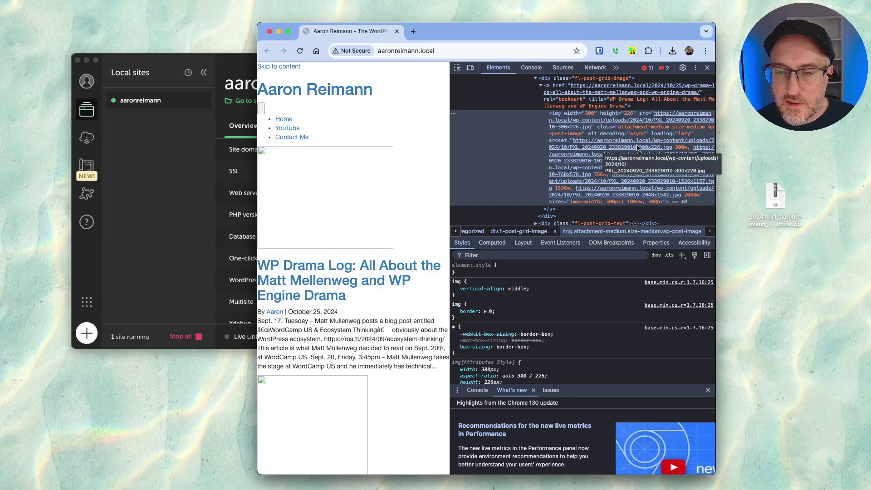
{"action": "double_click", "coordinate": [610, 149]}
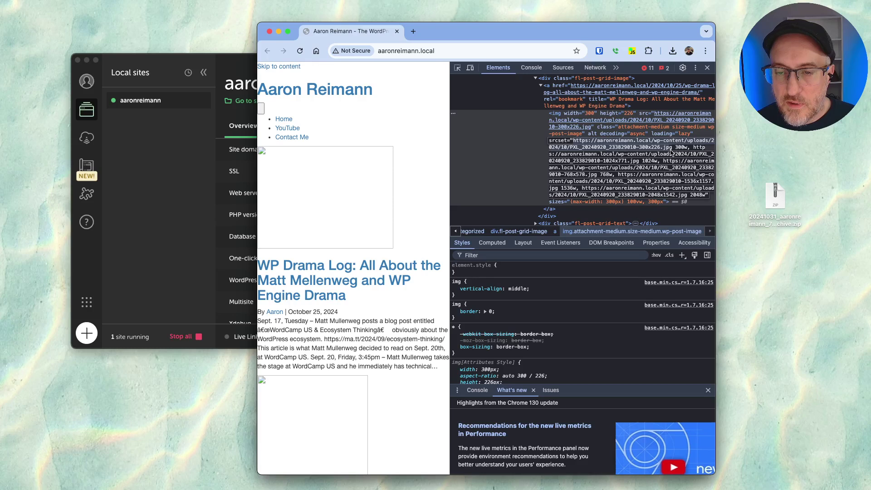
Step: Load the image URL in a new tab, proceed past the certificate warning, then close it
{"action": "key", "text": "super+c"}
{"action": "key", "text": "super+t"}
{"action": "key", "text": "super+v"}
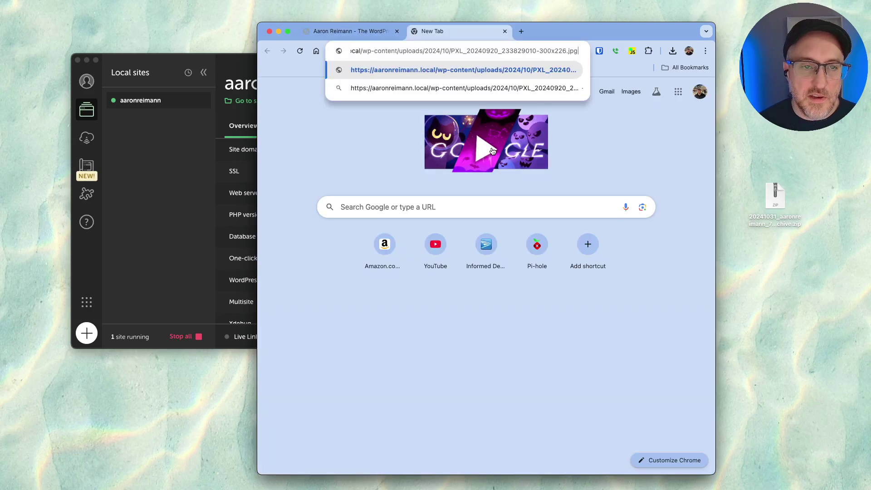
{"action": "key", "text": "Return"}
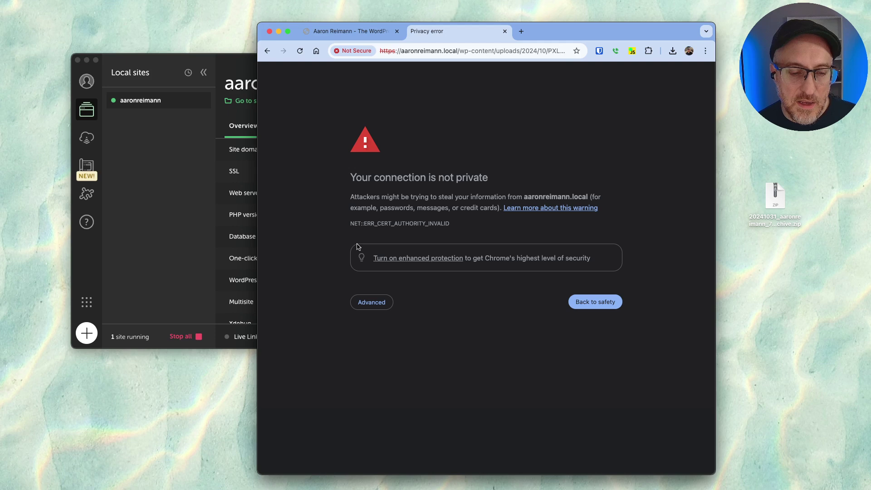
{"action": "left_click", "coordinate": [372, 302]}
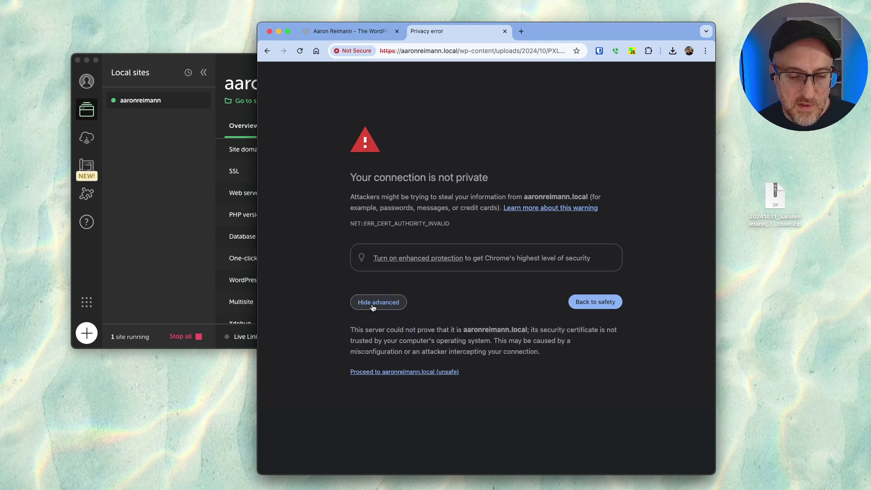
{"action": "left_click", "coordinate": [431, 371]}
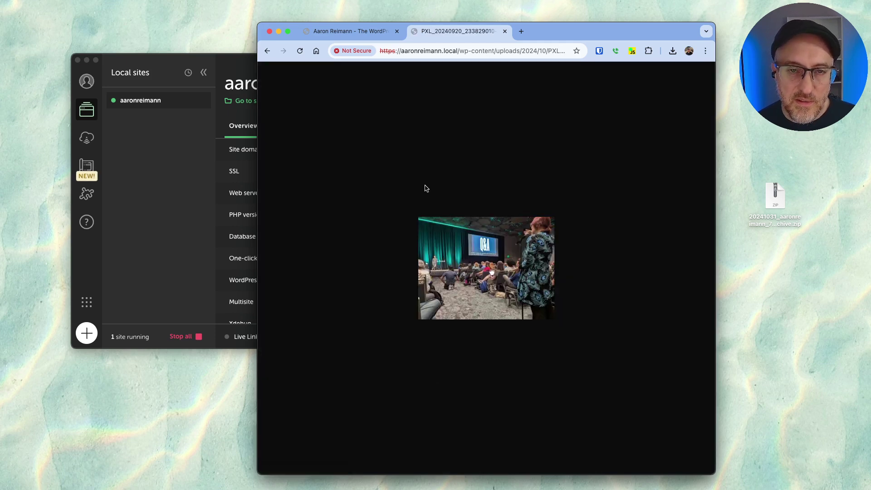
{"action": "key", "text": "super+w"}
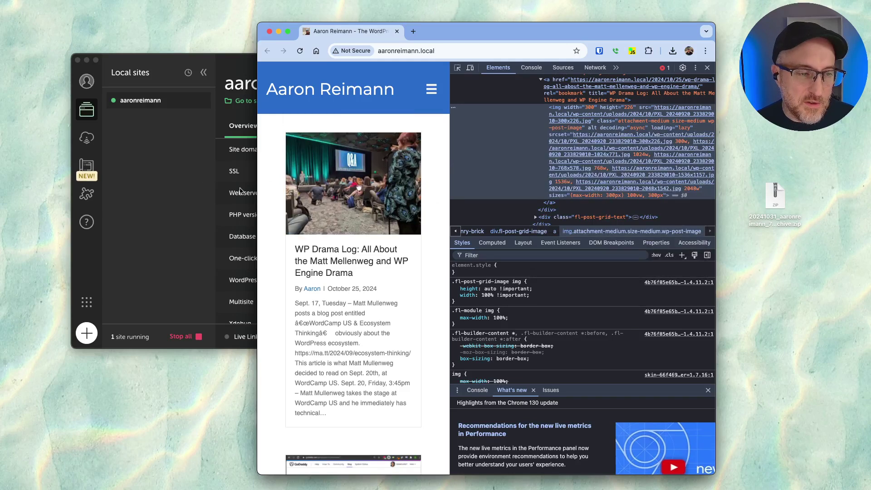
Step: Close DevTools and widen the Chrome window so posts sit in two columns
{"action": "left_click", "coordinate": [215, 189]}
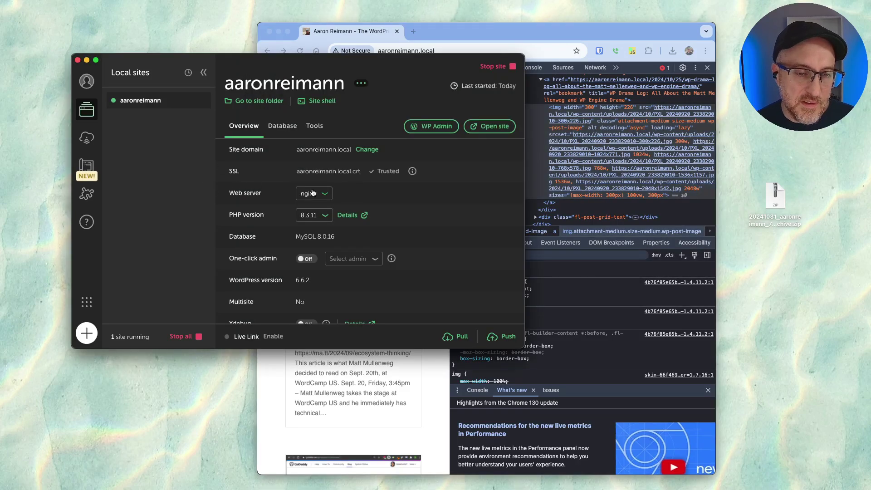
{"action": "left_click", "coordinate": [418, 364]}
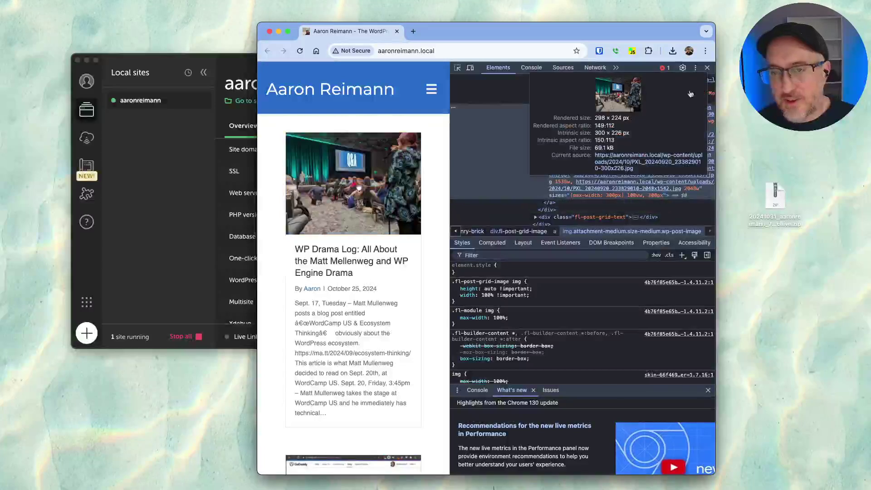
{"action": "left_click", "coordinate": [706, 68]}
{"action": "scroll", "coordinate": [483, 225], "scroll_direction": "down", "scroll_amount": 5}
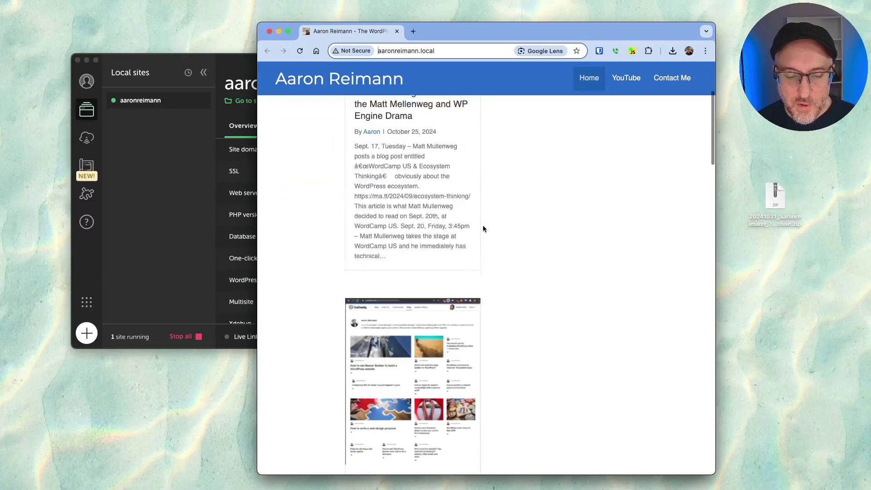
{"action": "left_click_drag", "start_coordinate": [715, 262], "coordinate": [836, 266]}
{"action": "scroll", "coordinate": [591, 272], "scroll_direction": "up", "scroll_amount": 5}
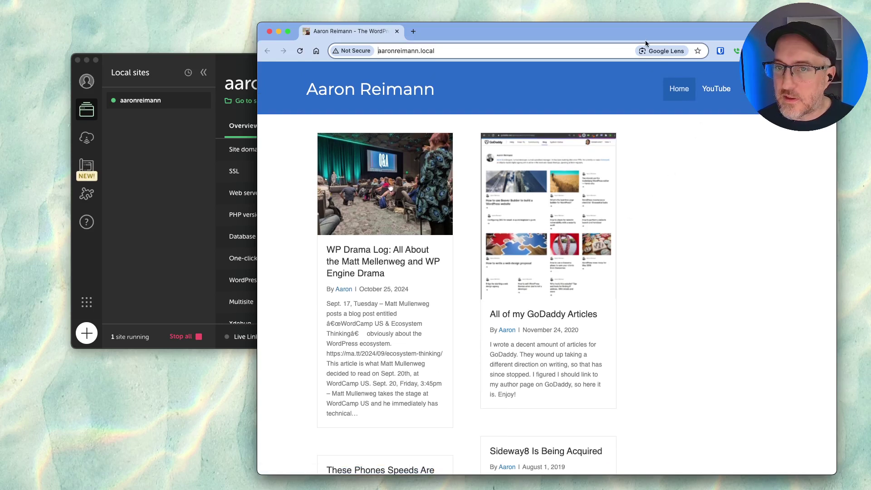
Step: Check the styled YouTube page, then return to the aaronreimann.local home page
{"action": "left_click_drag", "start_coordinate": [645, 40], "coordinate": [591, 33]}
{"action": "left_click", "coordinate": [661, 85]}
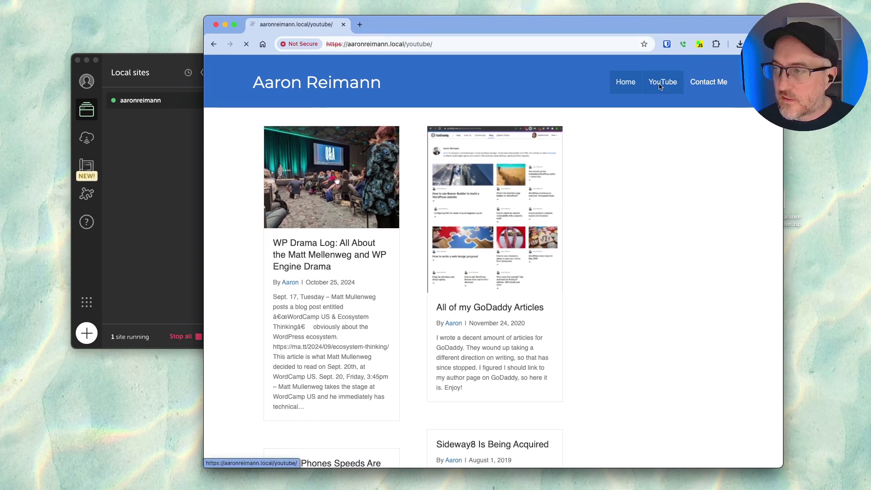
{"action": "scroll", "coordinate": [382, 253], "scroll_direction": "down", "scroll_amount": 4}
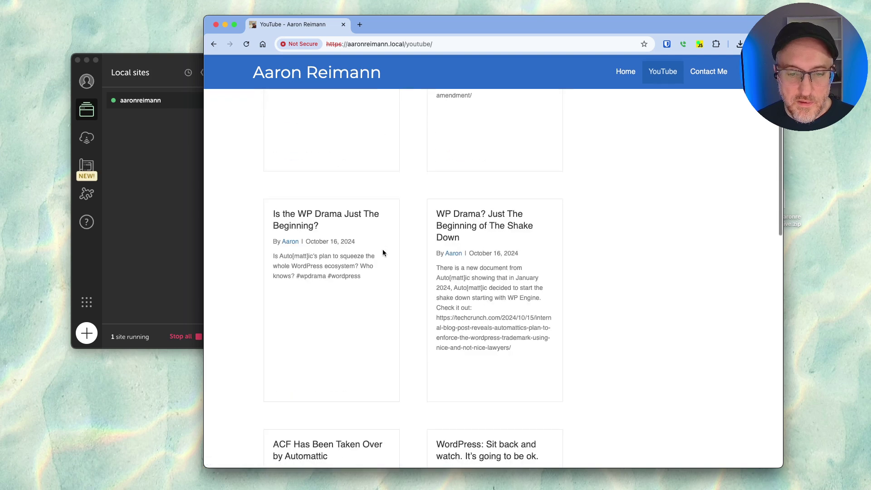
{"action": "scroll", "coordinate": [383, 253], "scroll_direction": "up", "scroll_amount": 4}
{"action": "left_click", "coordinate": [282, 82]}
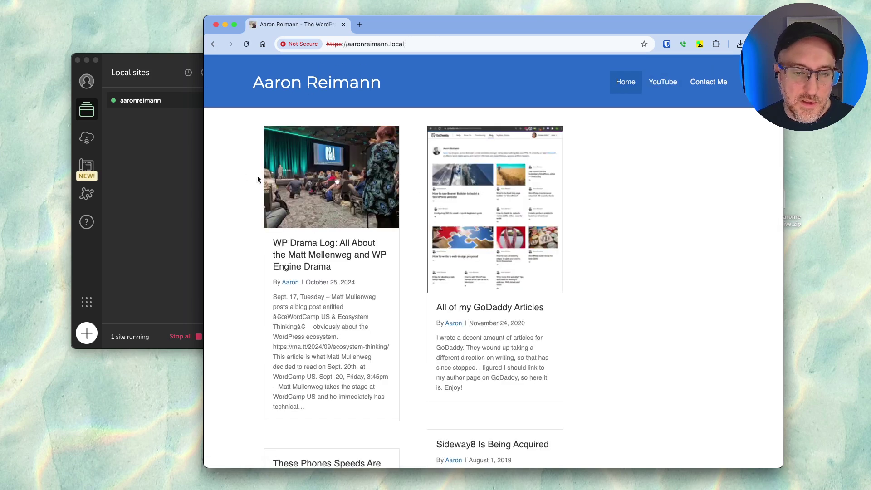
Step: Bring Local's aaronreimann overview, showing the Trusted SSL certificate, back in front
{"action": "left_click", "coordinate": [155, 214]}
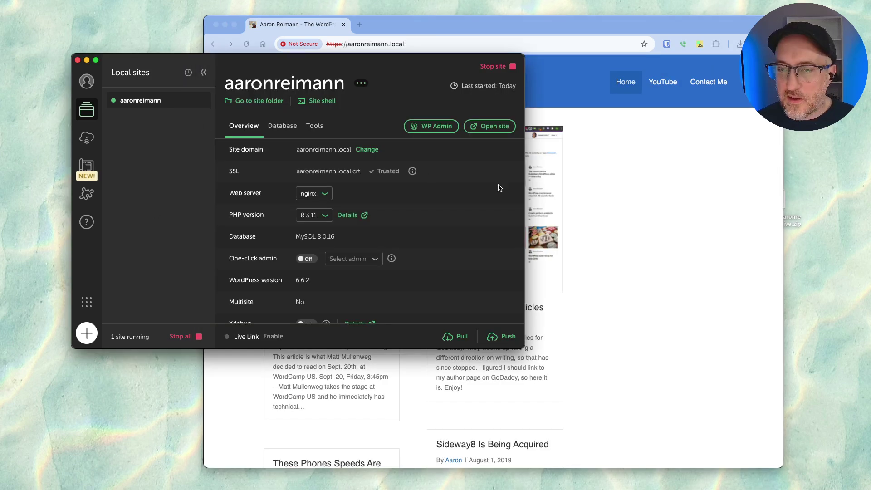